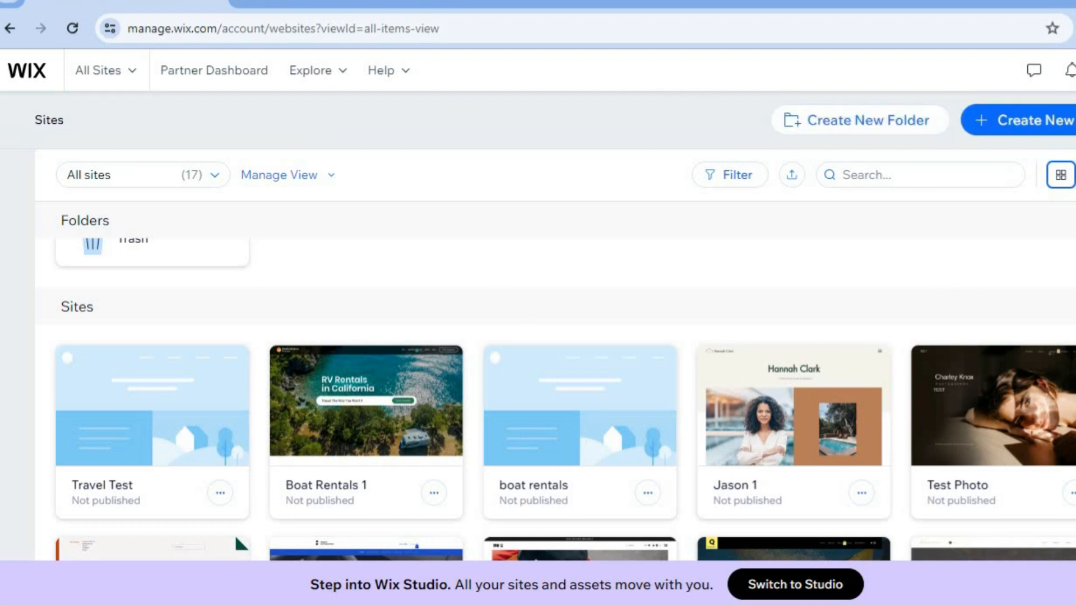
Start creating a new site in the Wix Editor and choose to set it up without AI.
scroll(555, 337, up, 2)
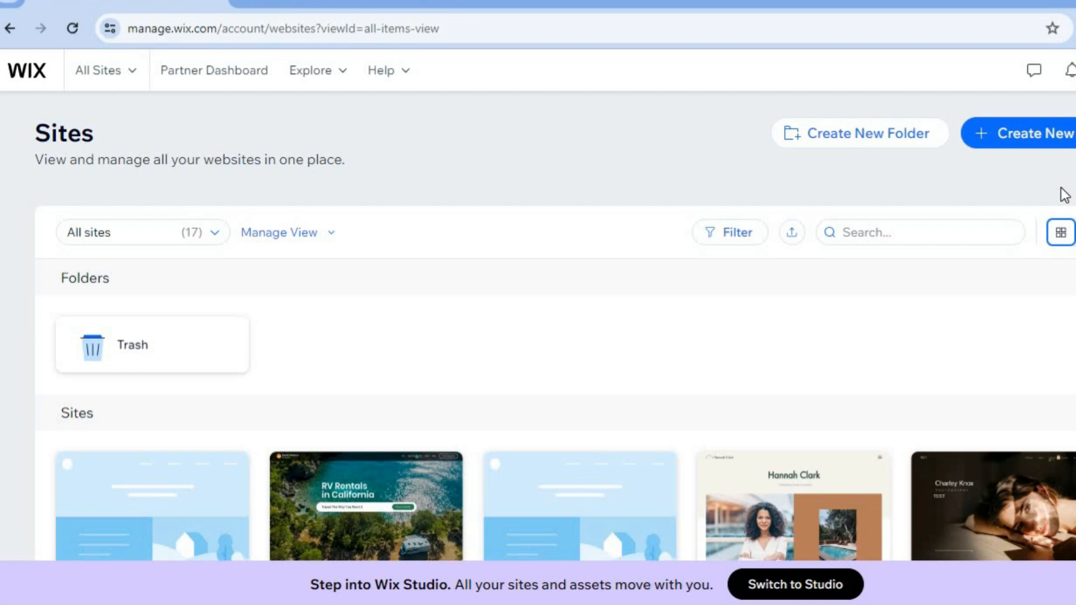
click(1020, 143)
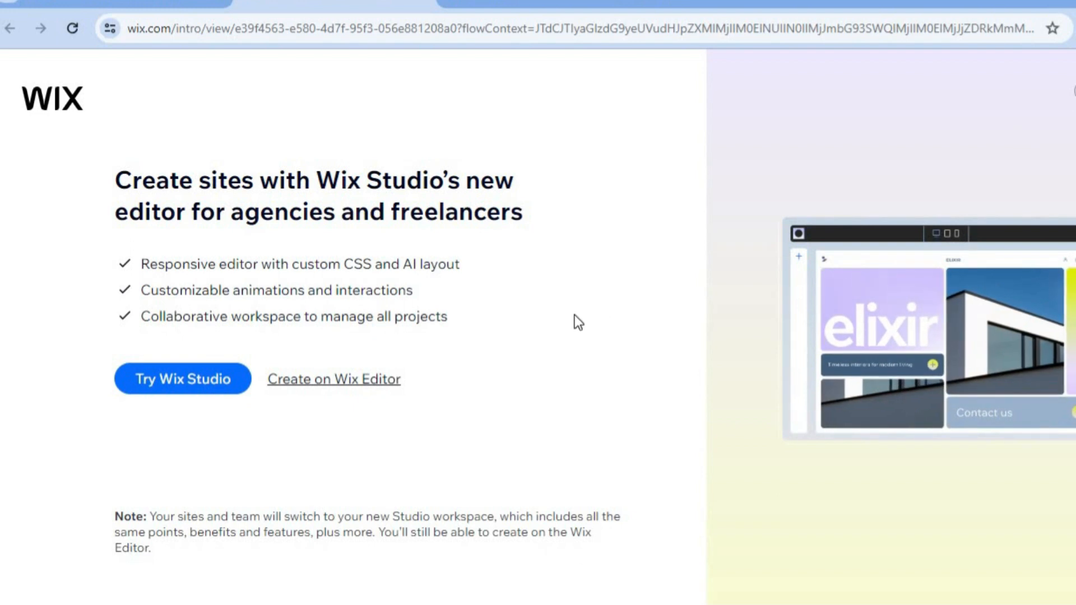
click(362, 384)
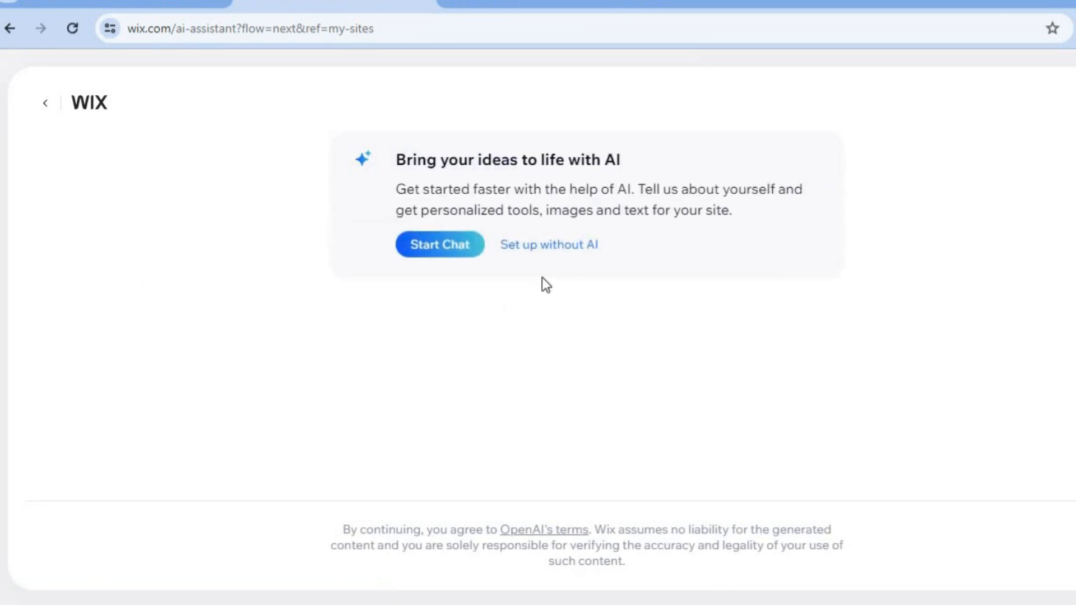
click(548, 255)
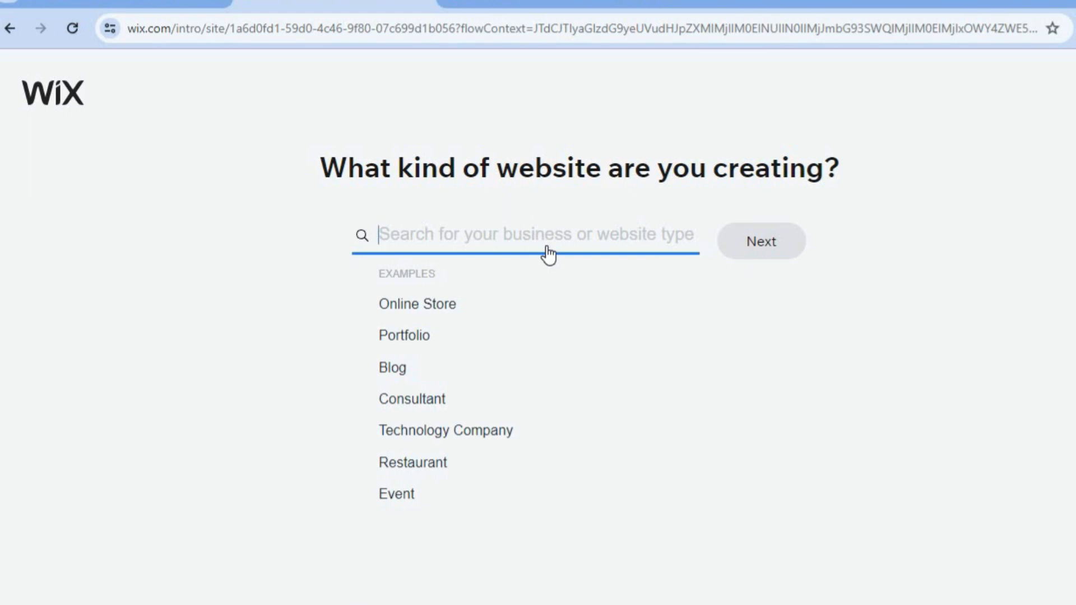
Choose Handyman as the kind of website being created and continue.
text(HANDY)
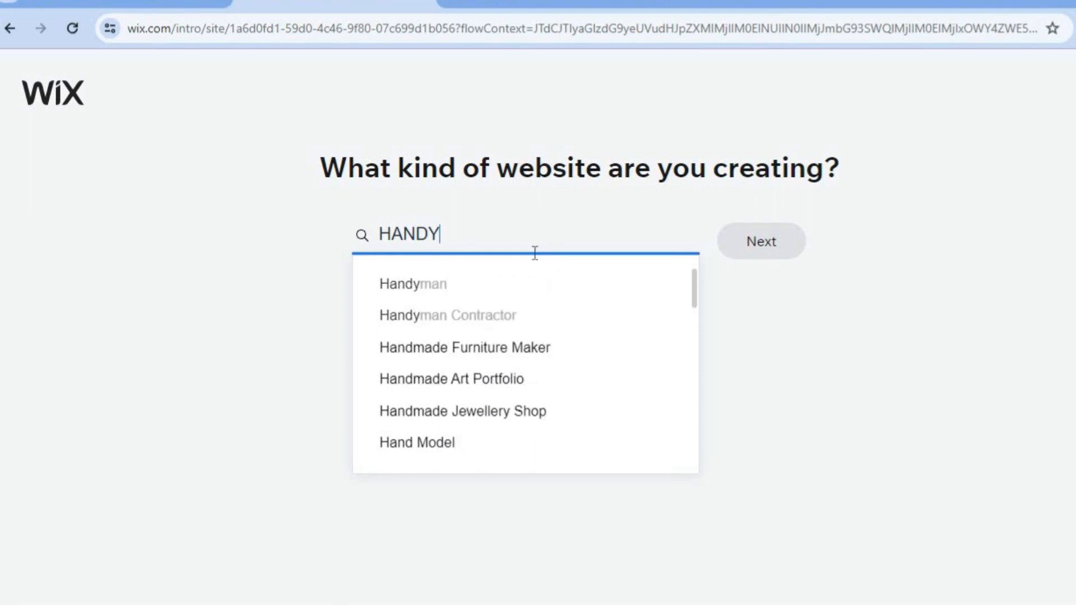
click(503, 277)
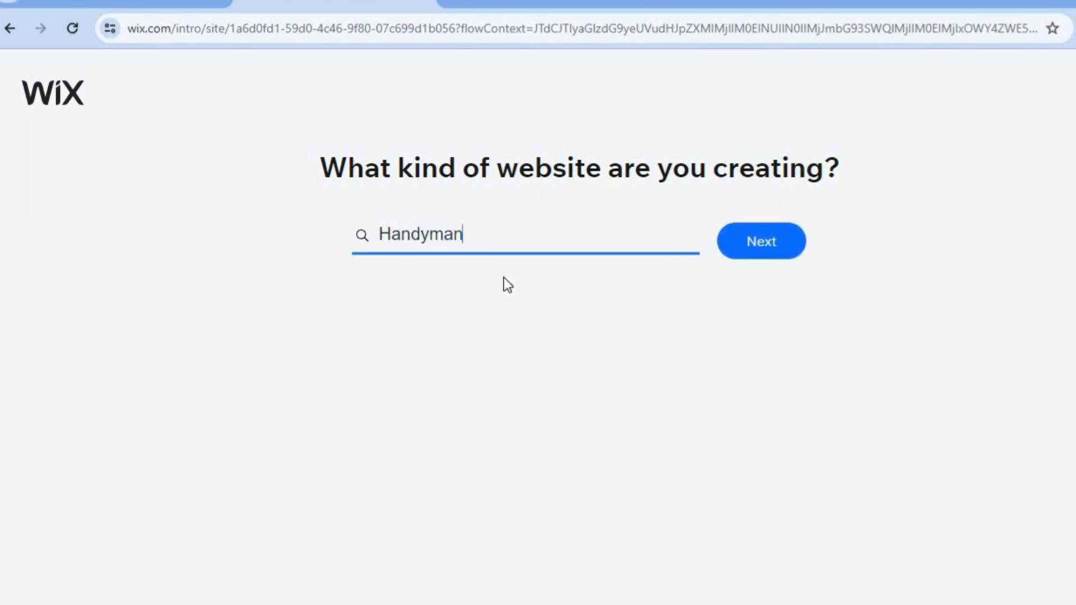
click(764, 247)
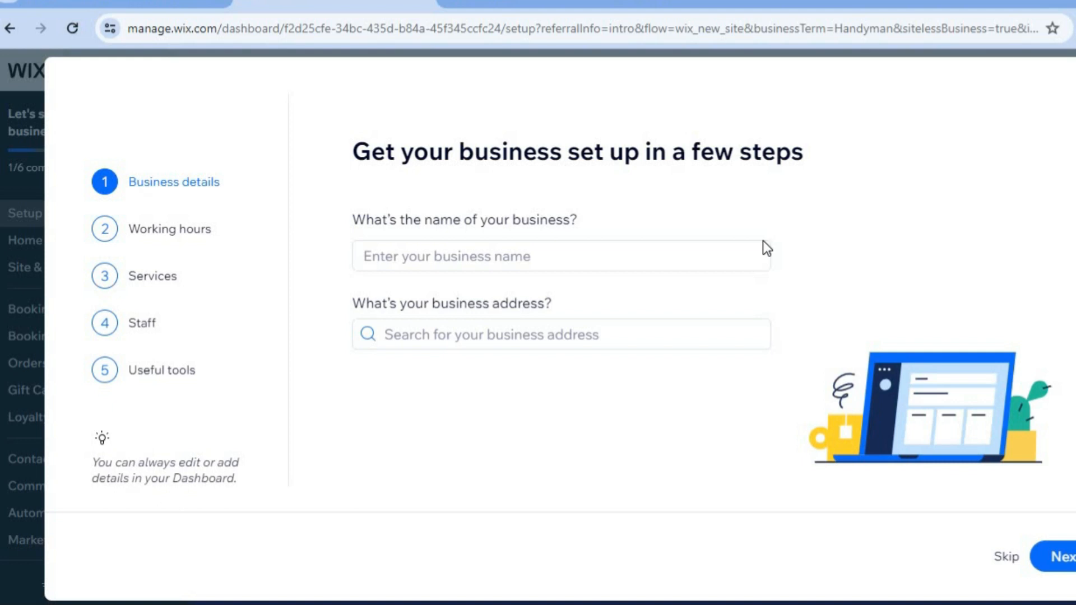
Enter TEST as the business name and continue to working hours.
click(588, 264)
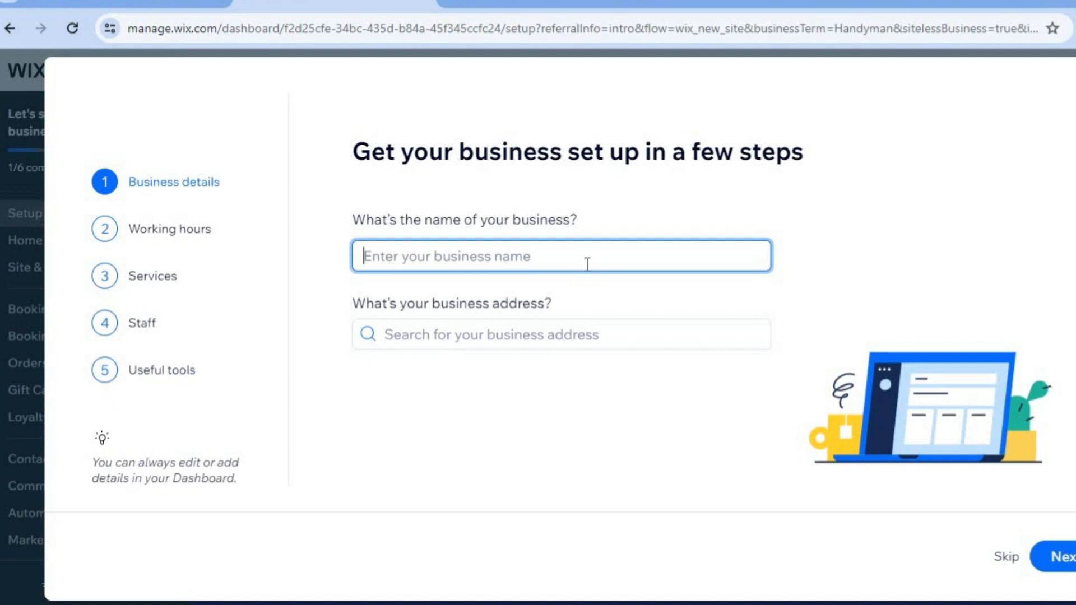
text(TEST)
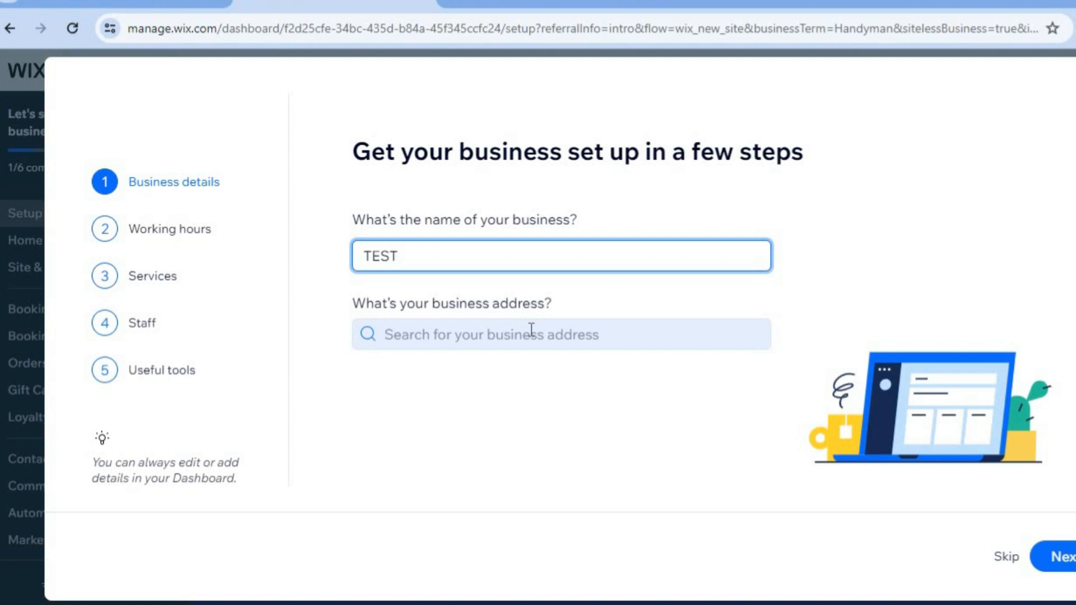
click(1068, 554)
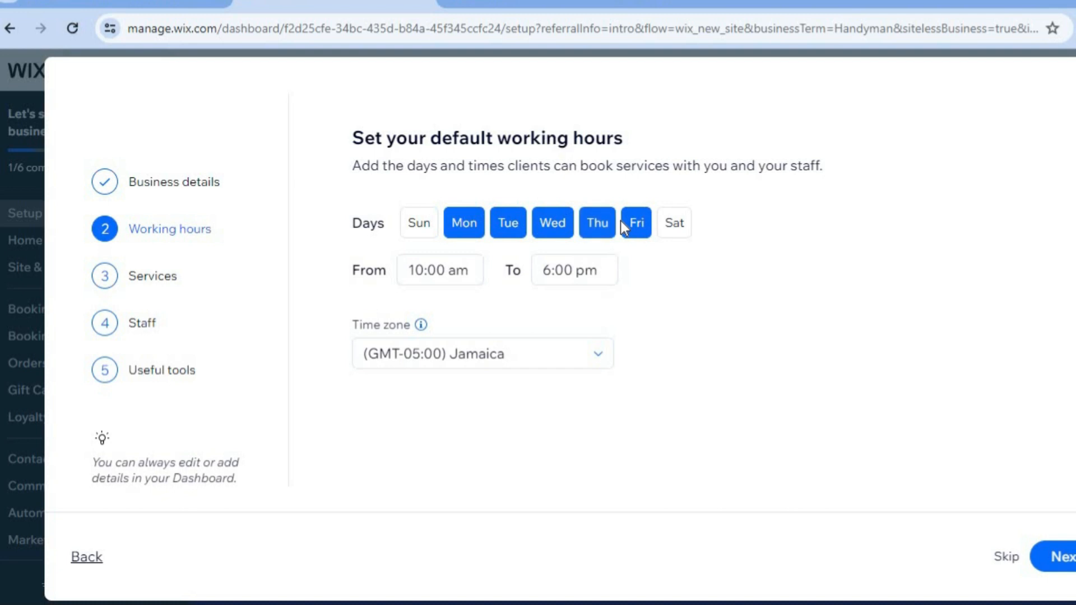
Set the working hours start time to 8:00 am.
click(432, 269)
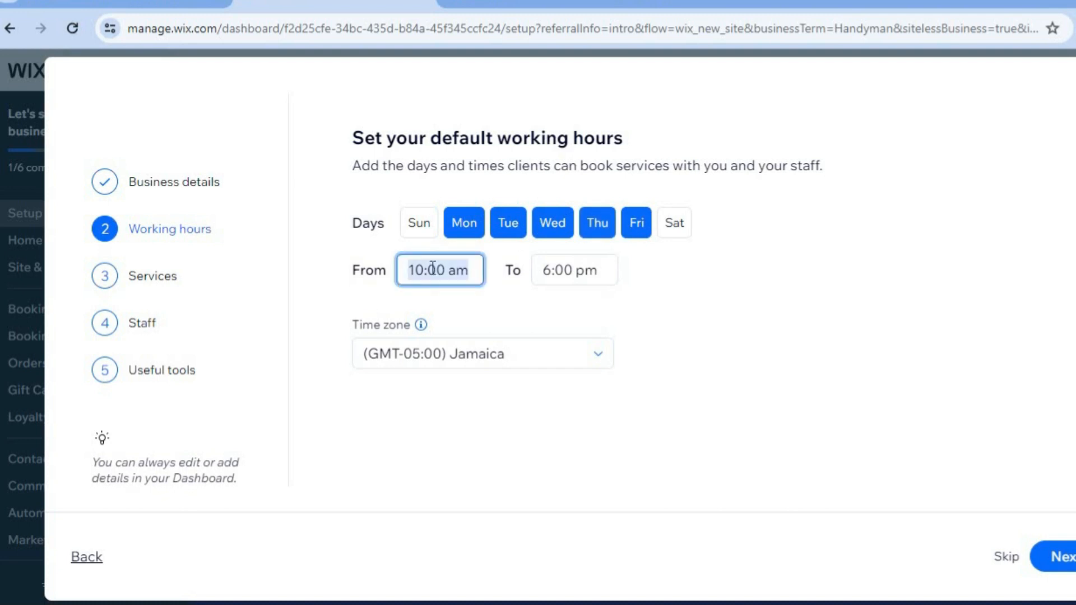
click(455, 269)
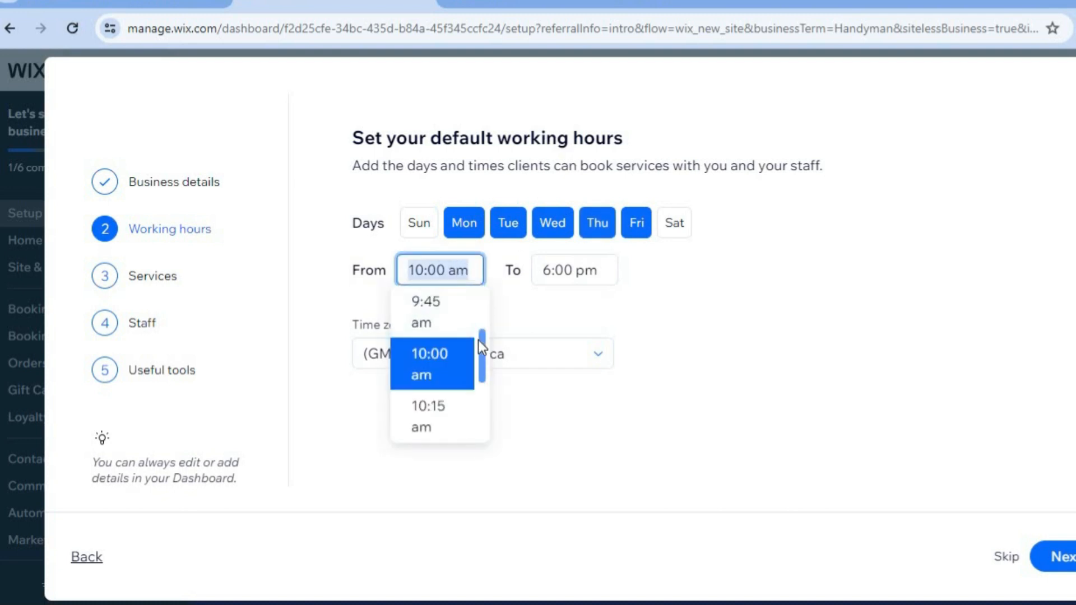
scroll(480, 337, up, 7)
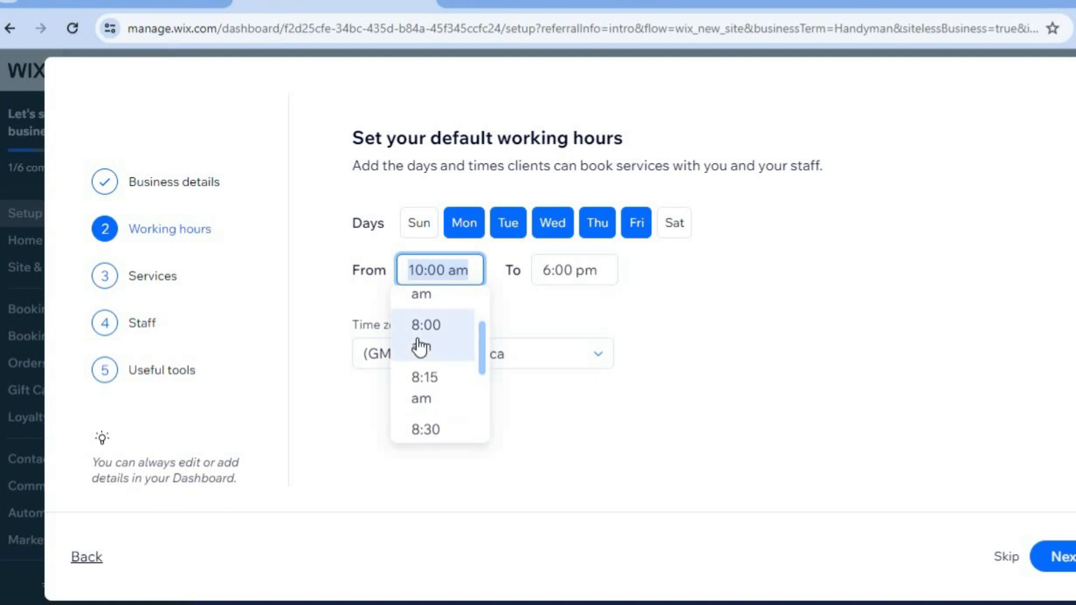
click(420, 348)
Set the working hours end time to 5:30 pm and continue to services.
click(594, 270)
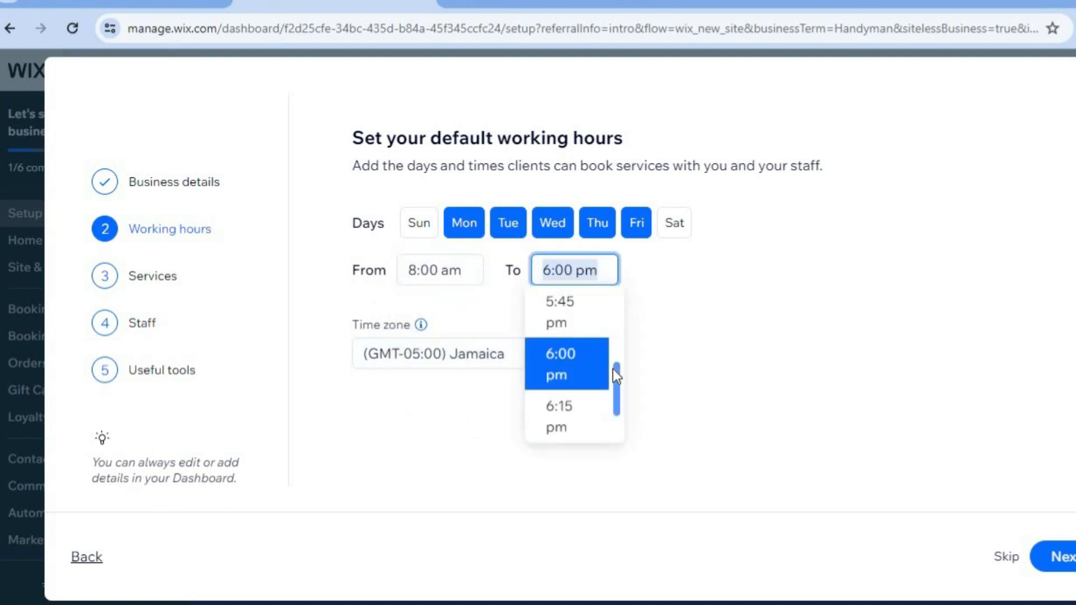
scroll(615, 371, up, 1)
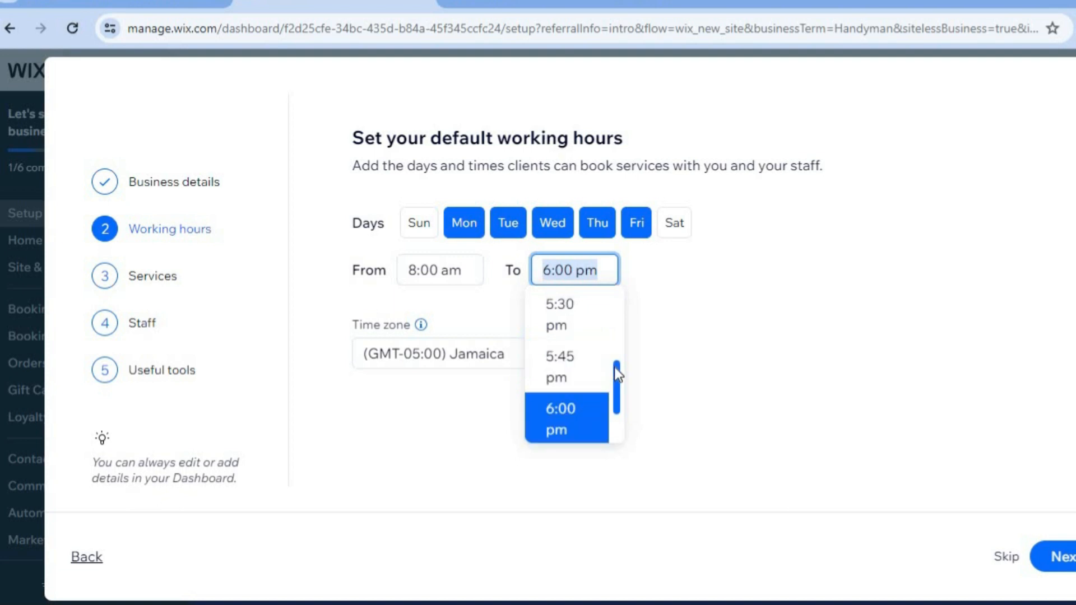
click(577, 309)
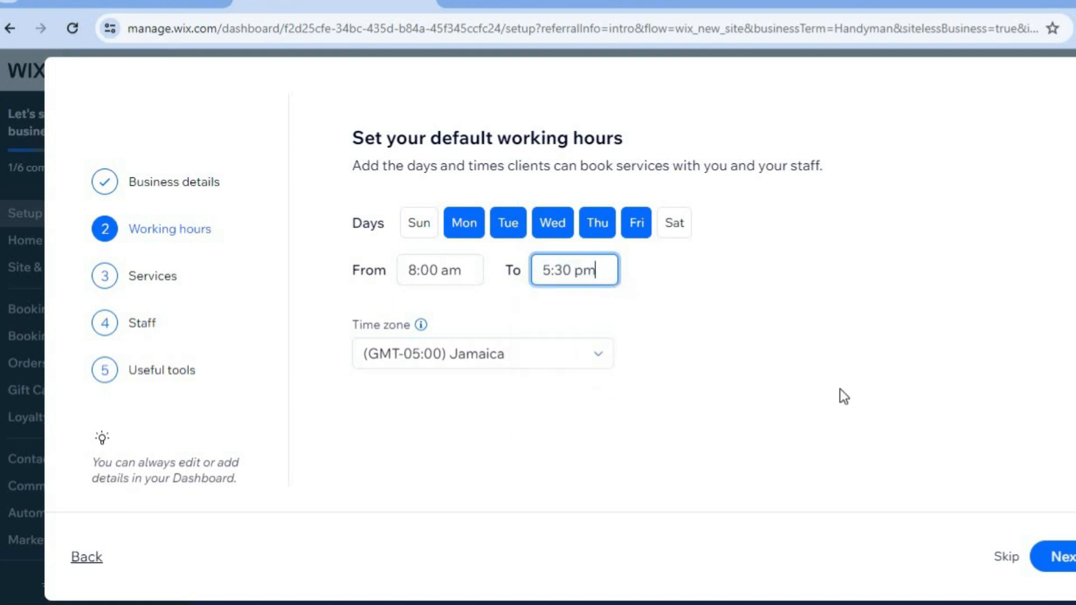
click(1066, 565)
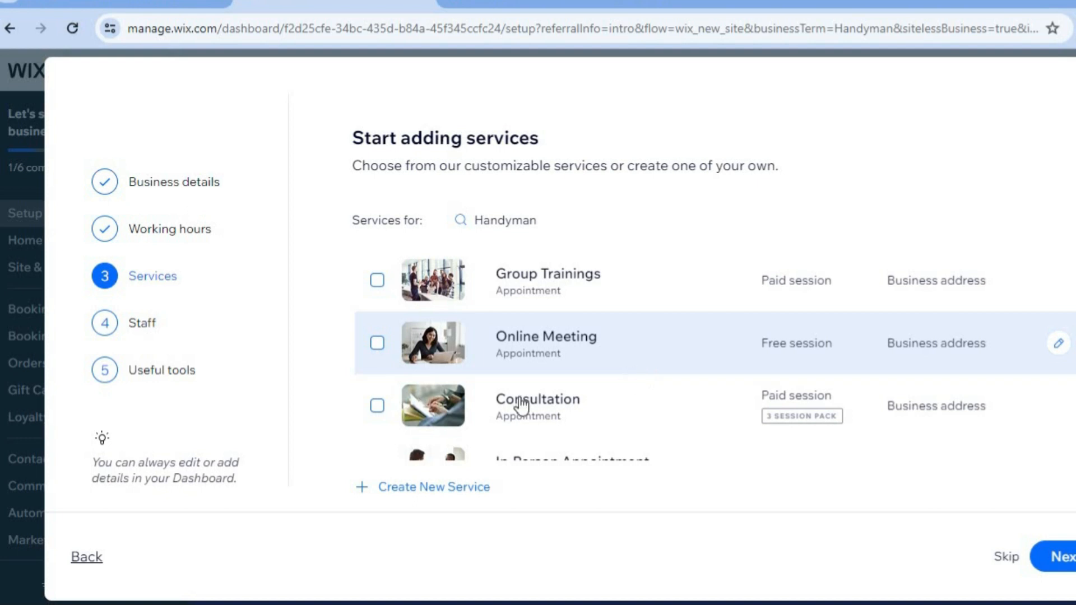
Select the Consultation, Online Meeting, In-Person Appointment and Home Visit services.
click(377, 406)
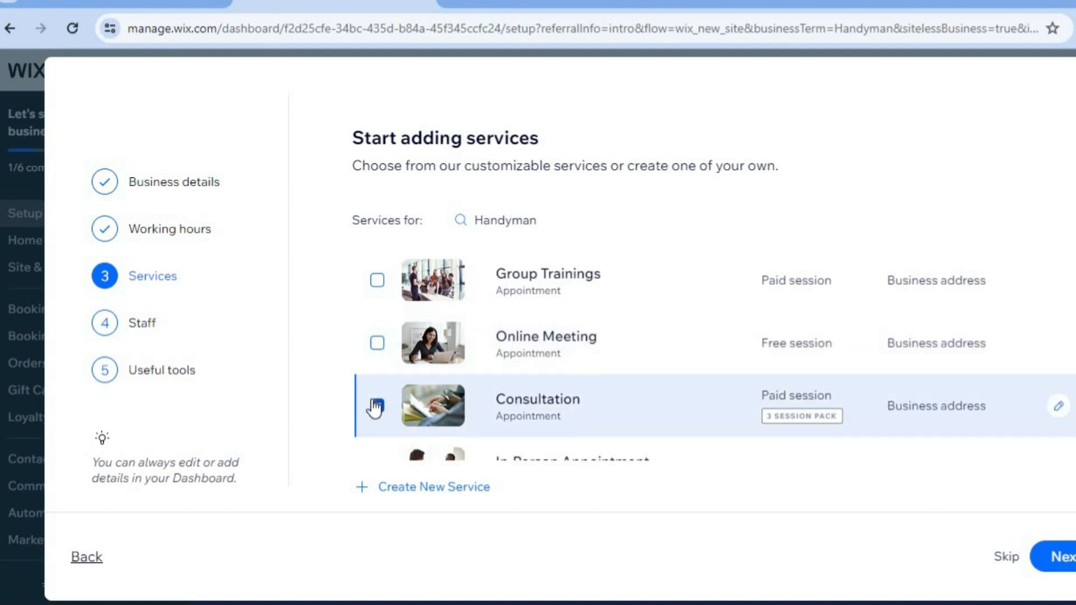
click(380, 344)
scroll(878, 356, down, 3)
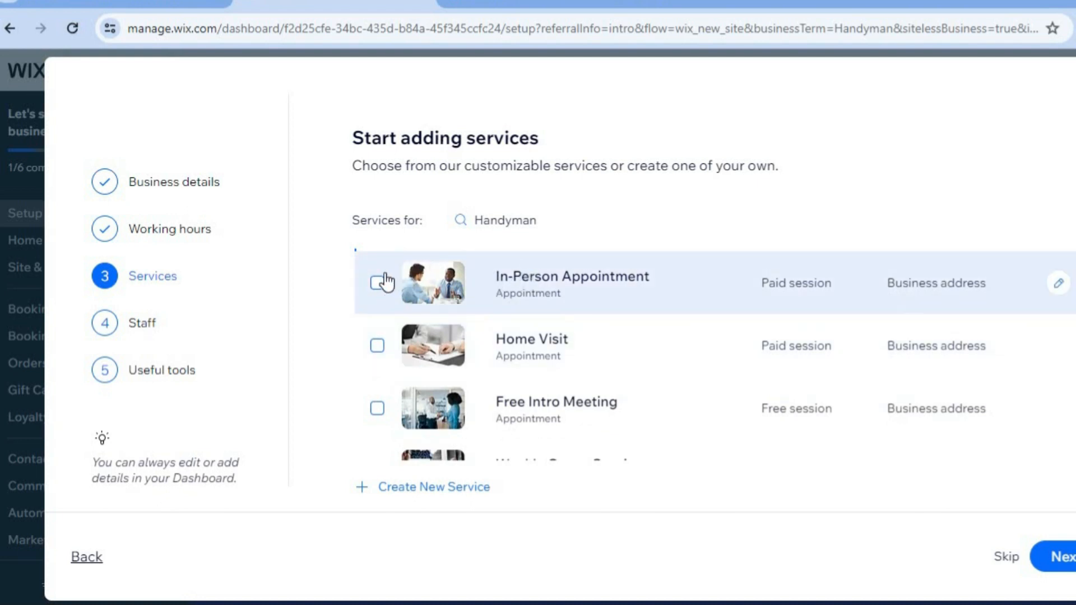
click(377, 283)
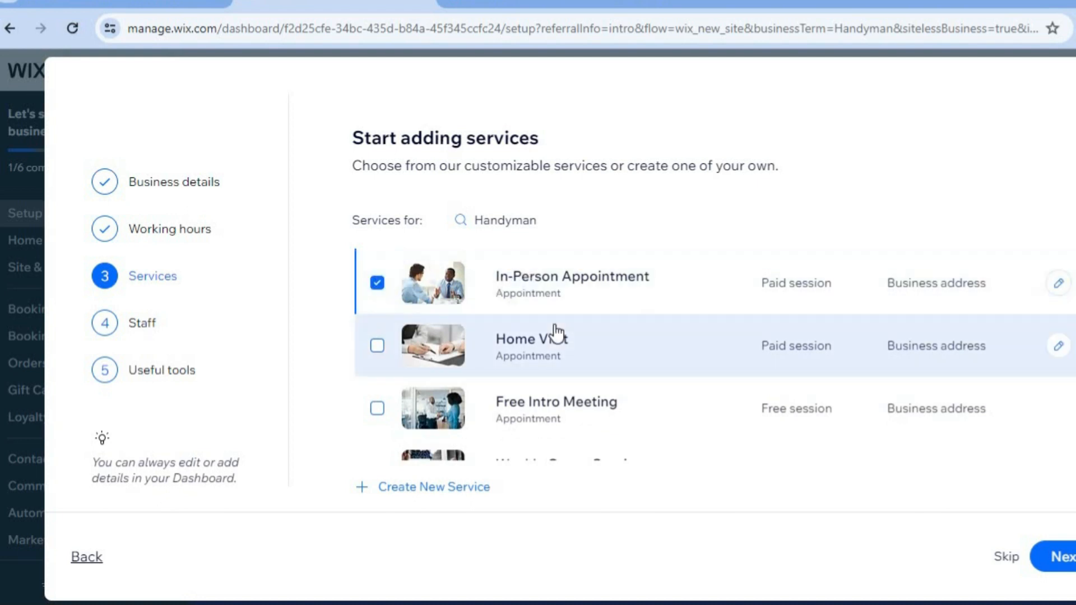
click(377, 346)
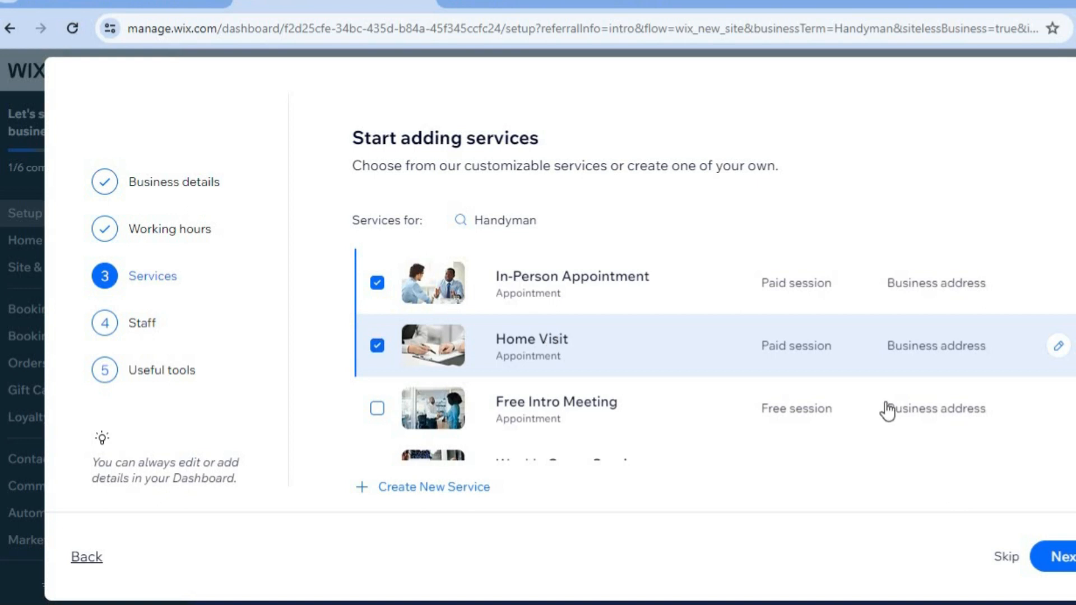
scroll(669, 355, down, 2)
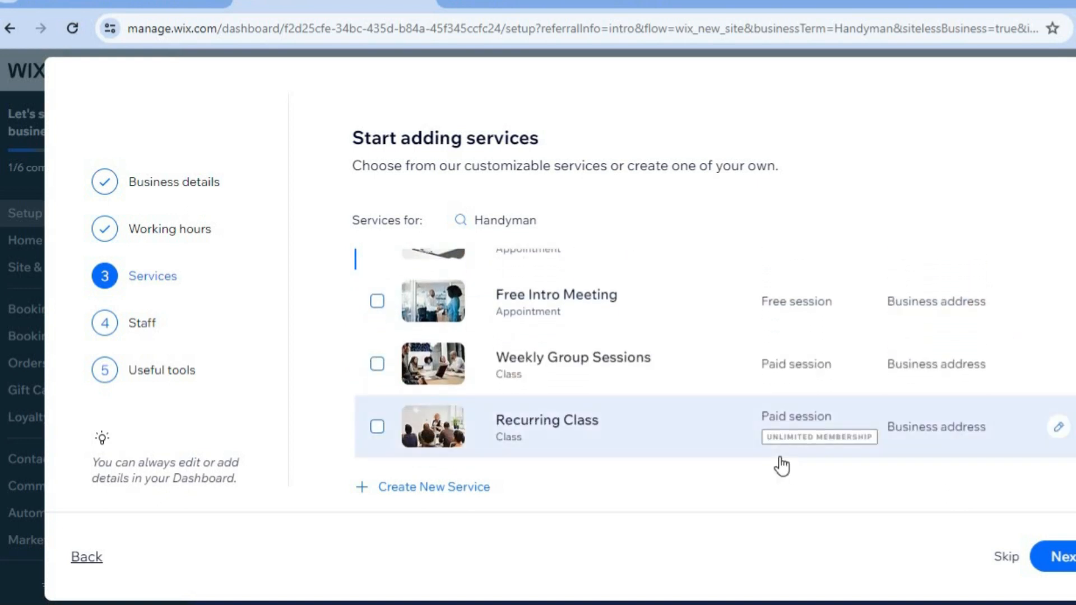
click(449, 485)
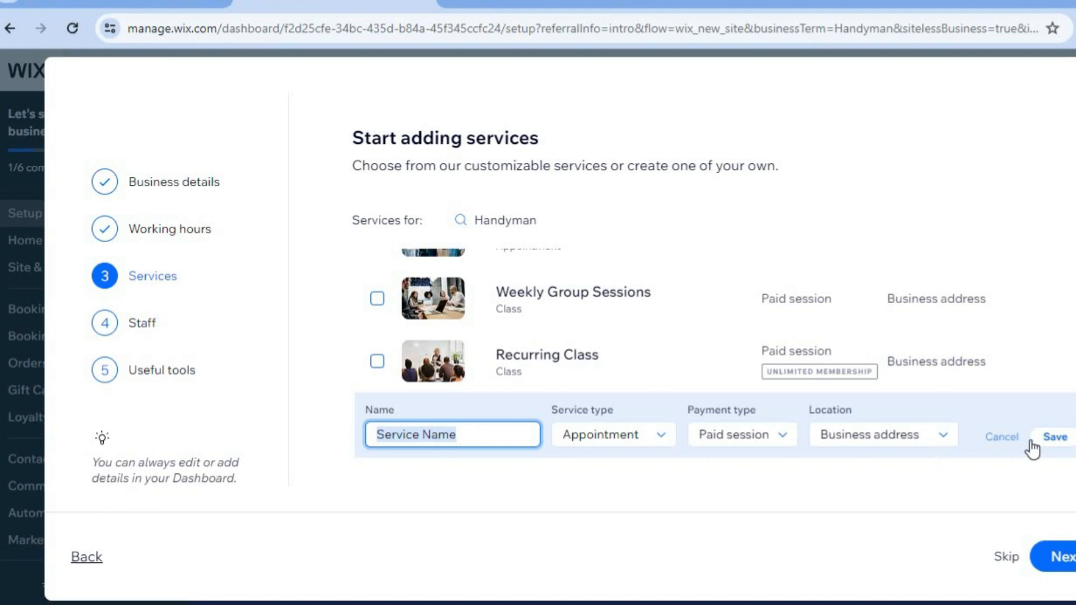
click(1007, 446)
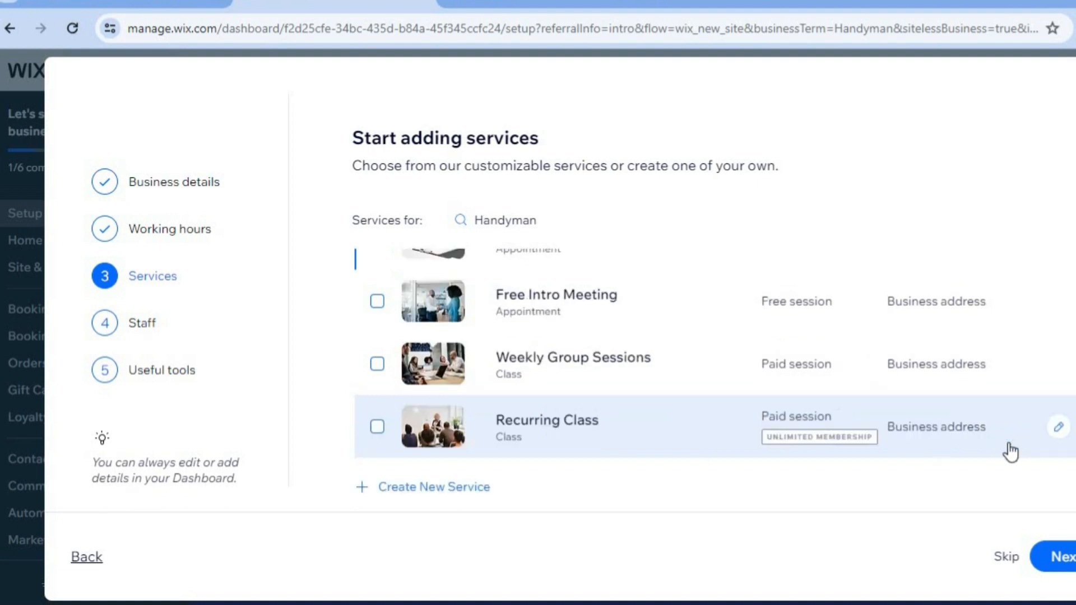
Confirm the selected services and keep the default staff member without an email.
click(1069, 558)
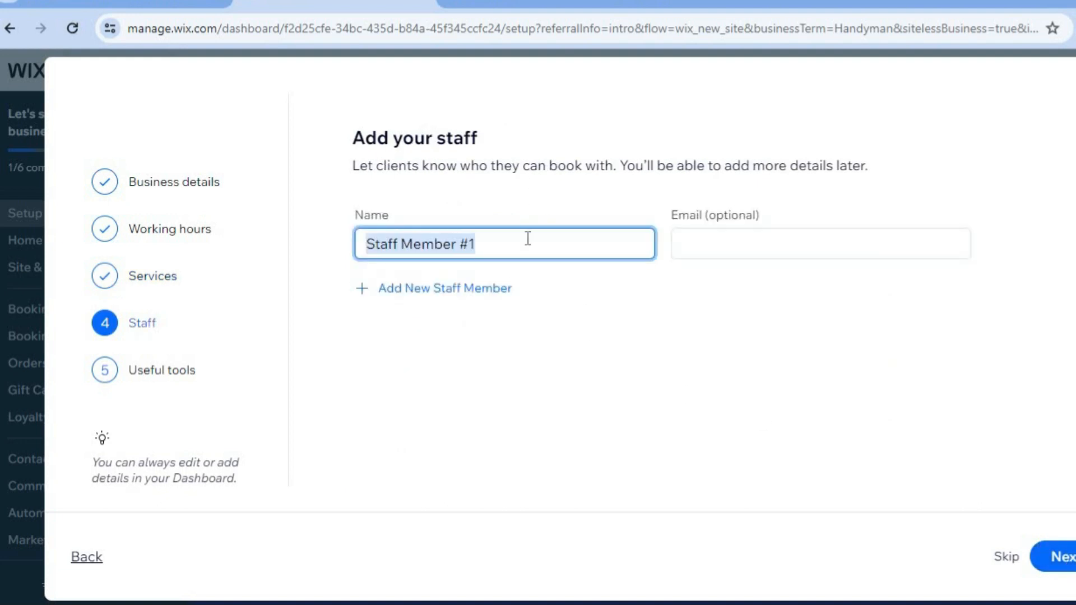
click(751, 234)
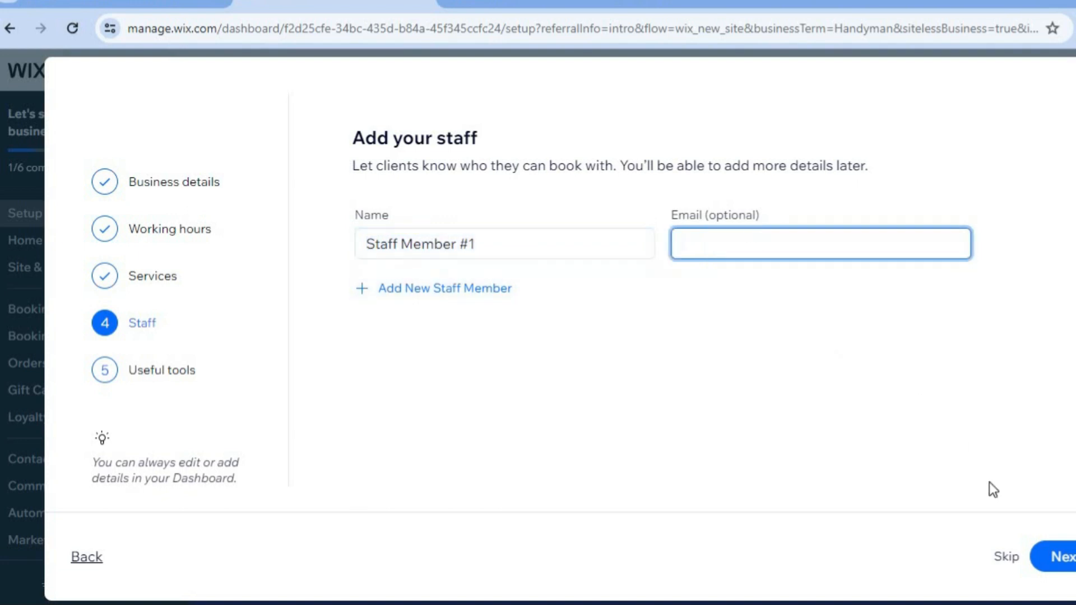
click(1067, 555)
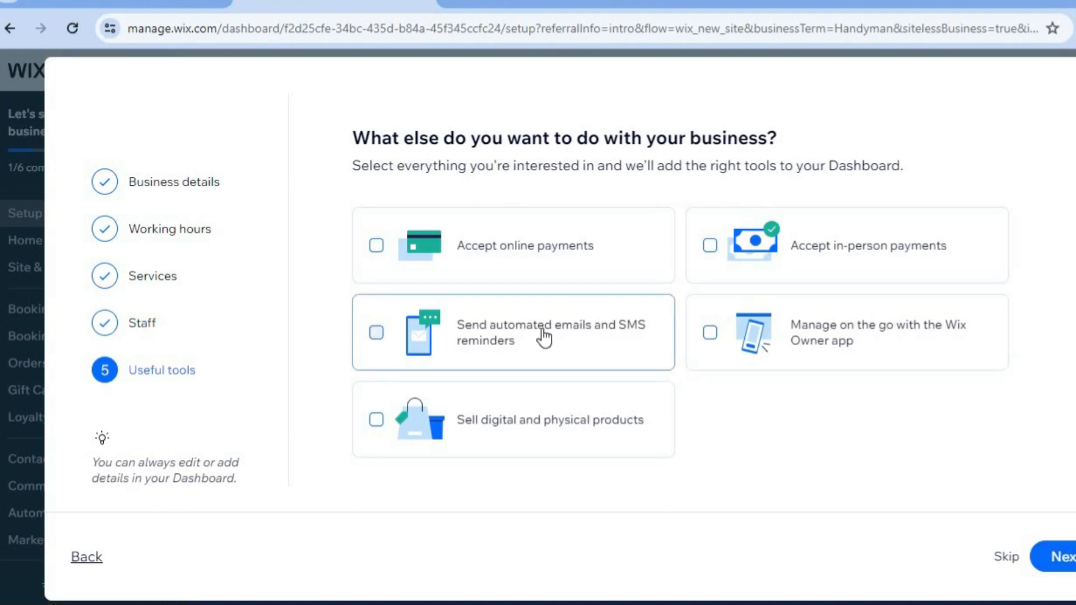
Select accepting online and in-person payments, finish setup and continue to the dashboard.
click(472, 267)
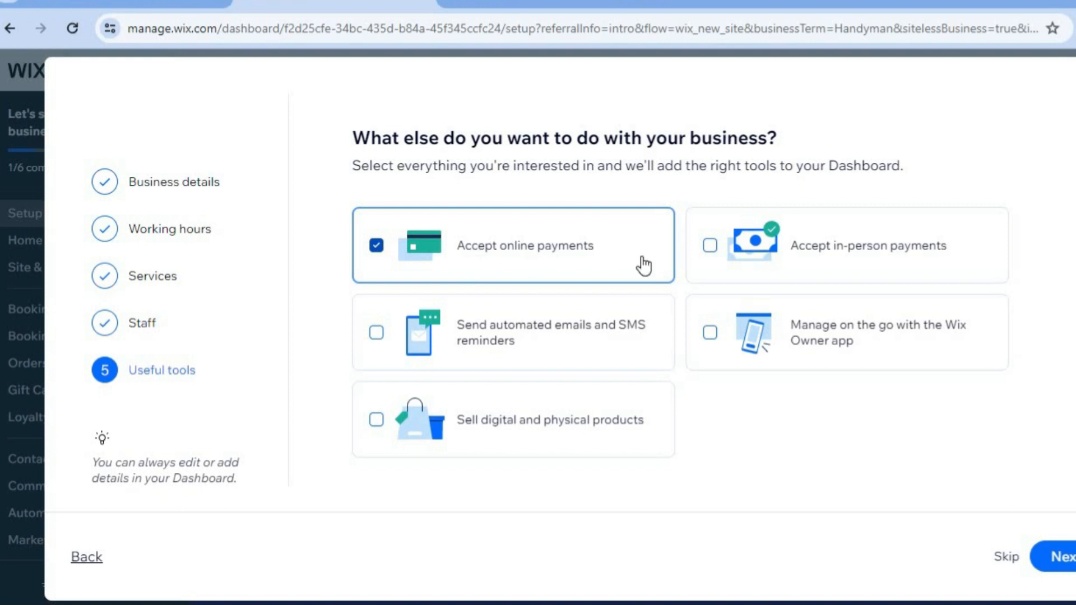
click(711, 246)
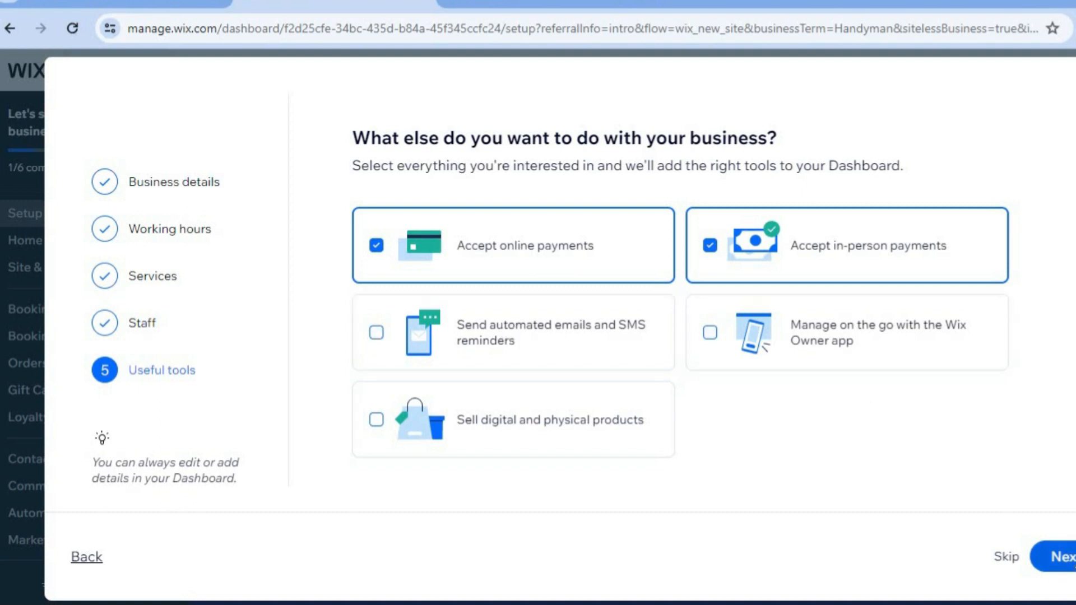
click(1061, 556)
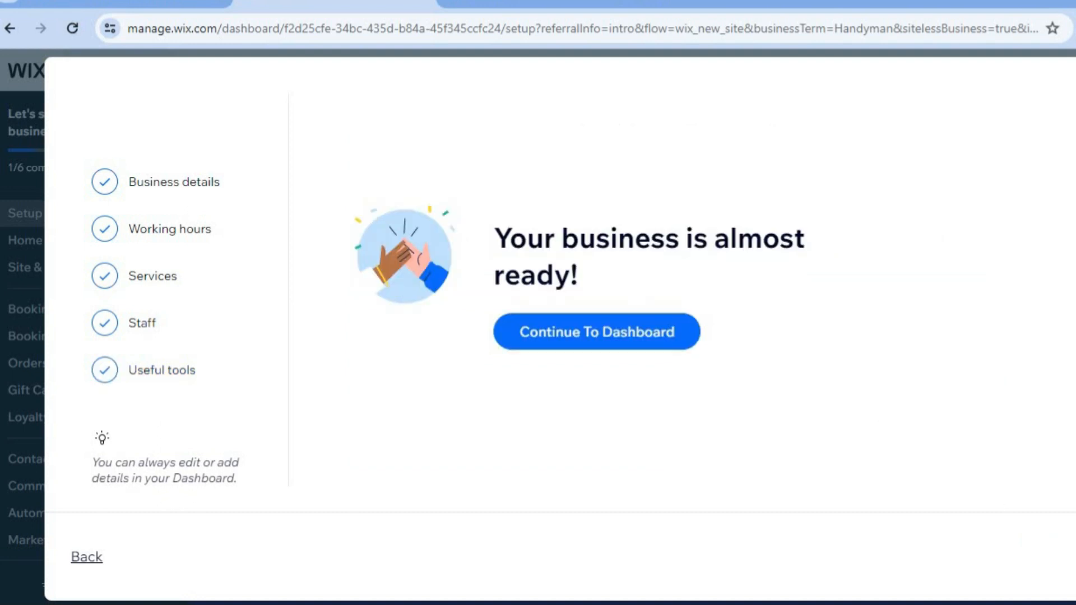
click(645, 339)
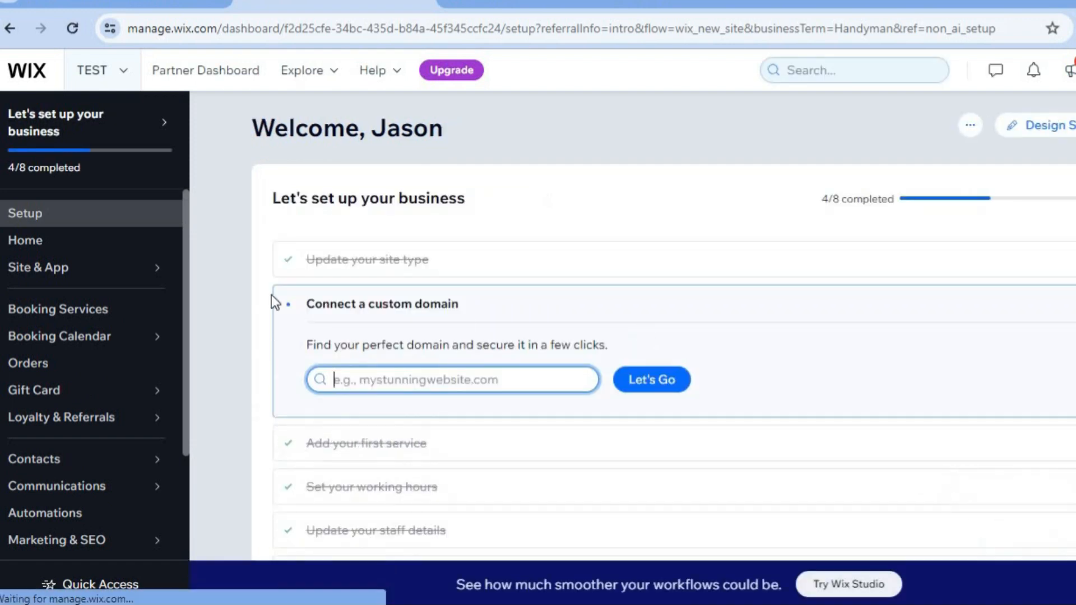
Open Booking Services and review the service list.
click(114, 316)
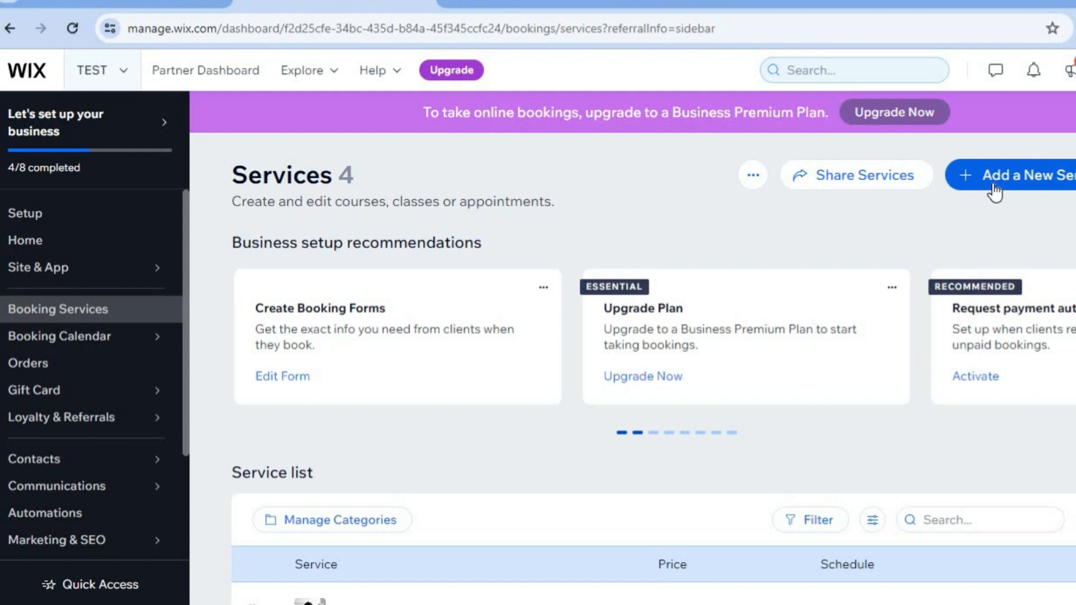
scroll(653, 375, down, 5)
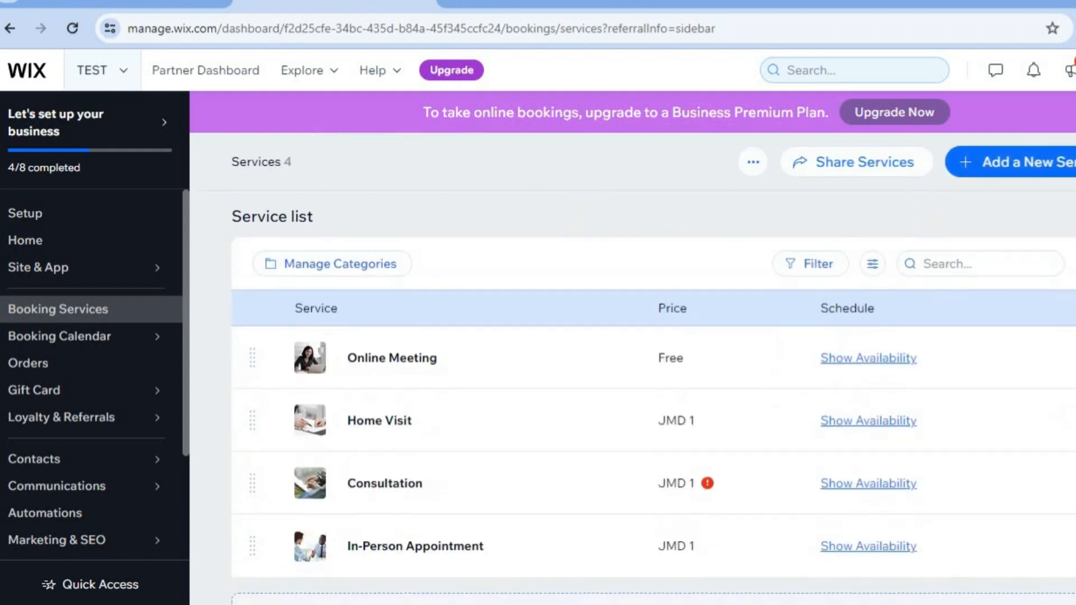
scroll(729, 414, up, 2)
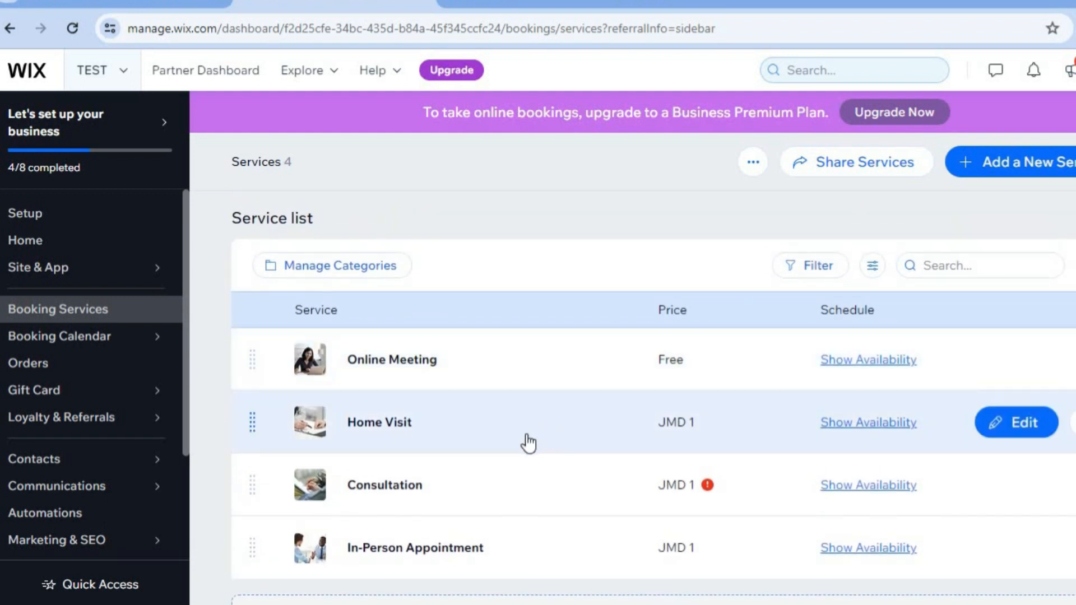
Open the Home Visit service for editing and remove its current image.
click(1021, 432)
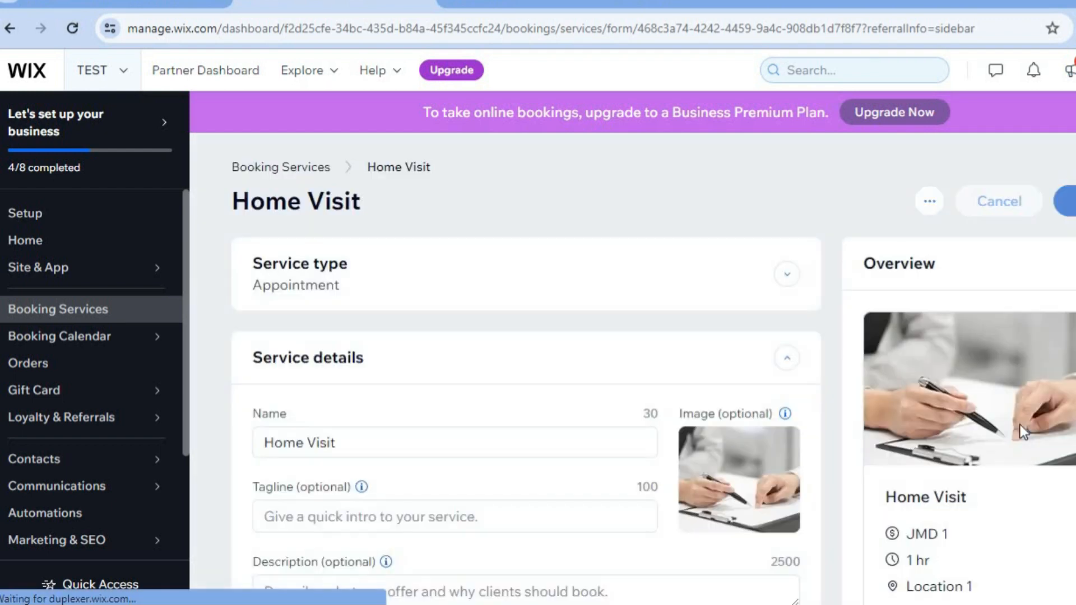
mouse_move(784, 446)
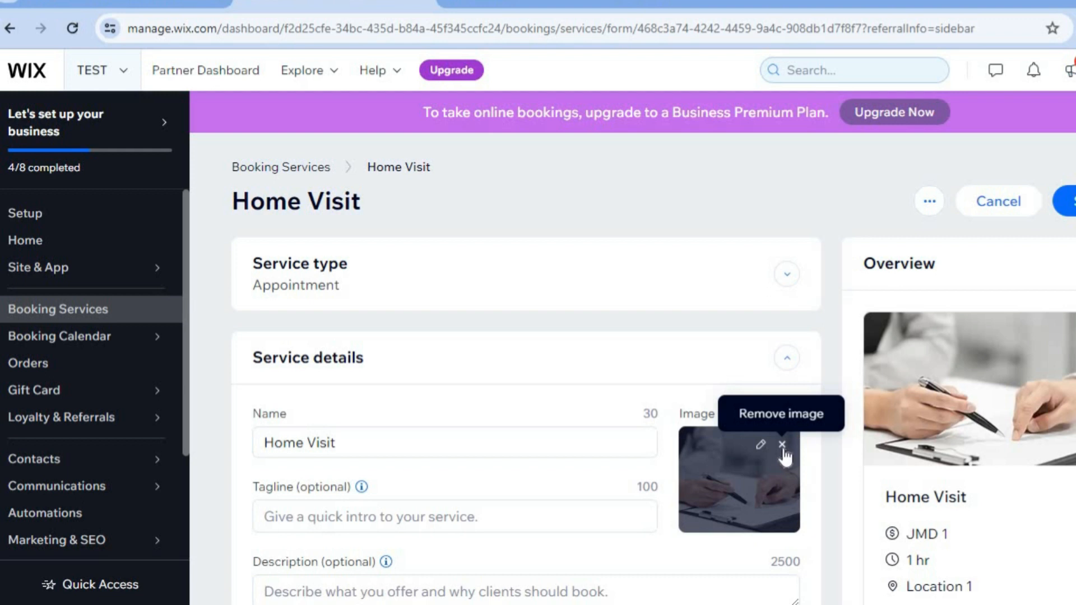
click(783, 445)
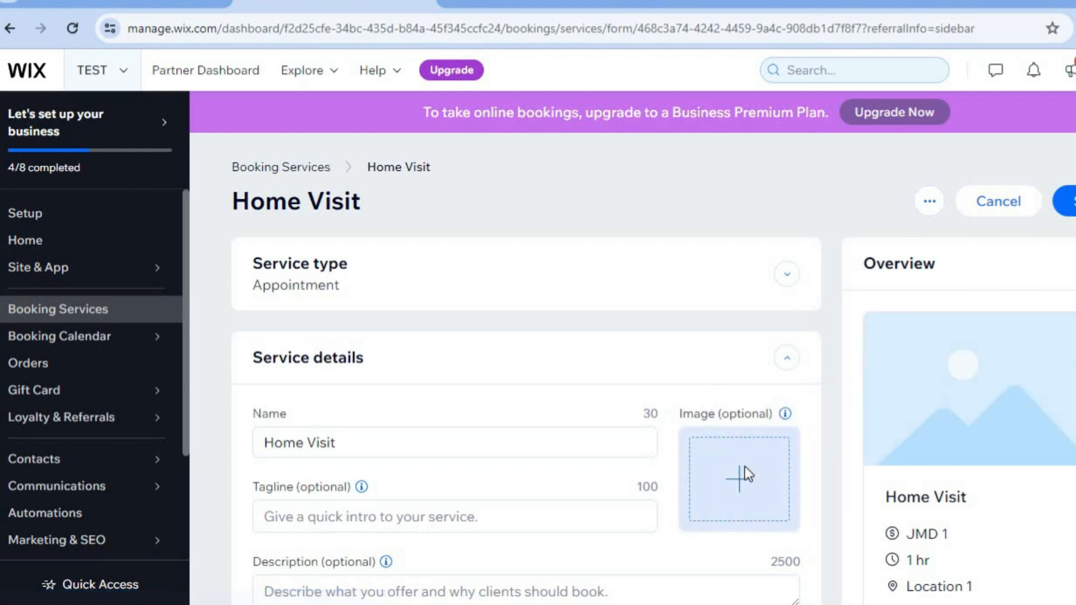
Search the Wix media library for HANDYMAN and add the man holding a drill as the Home Visit image.
click(744, 470)
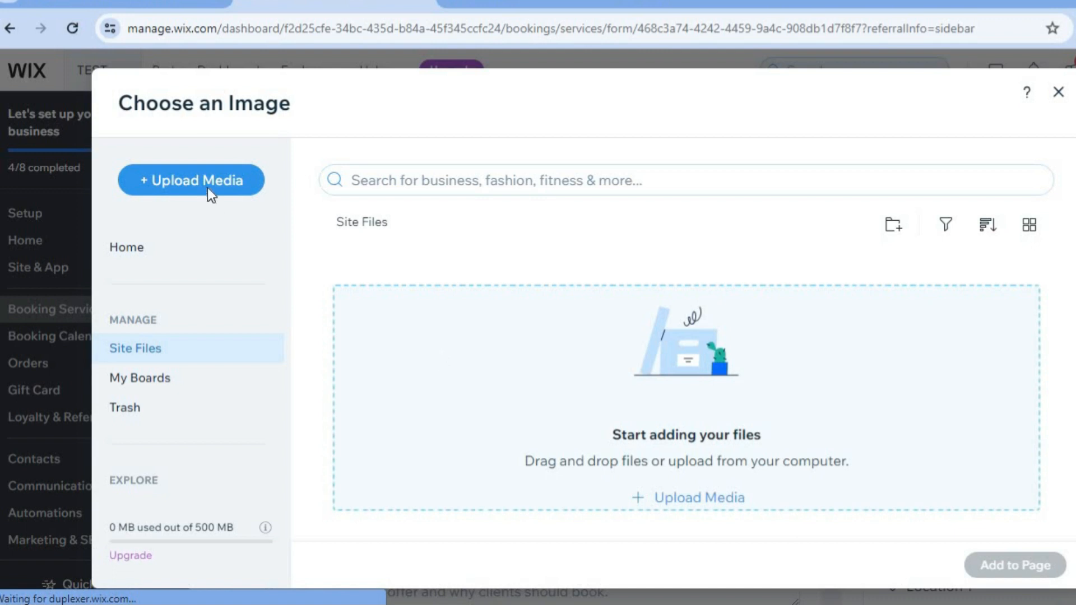
click(421, 181)
text(HANDYMAN)
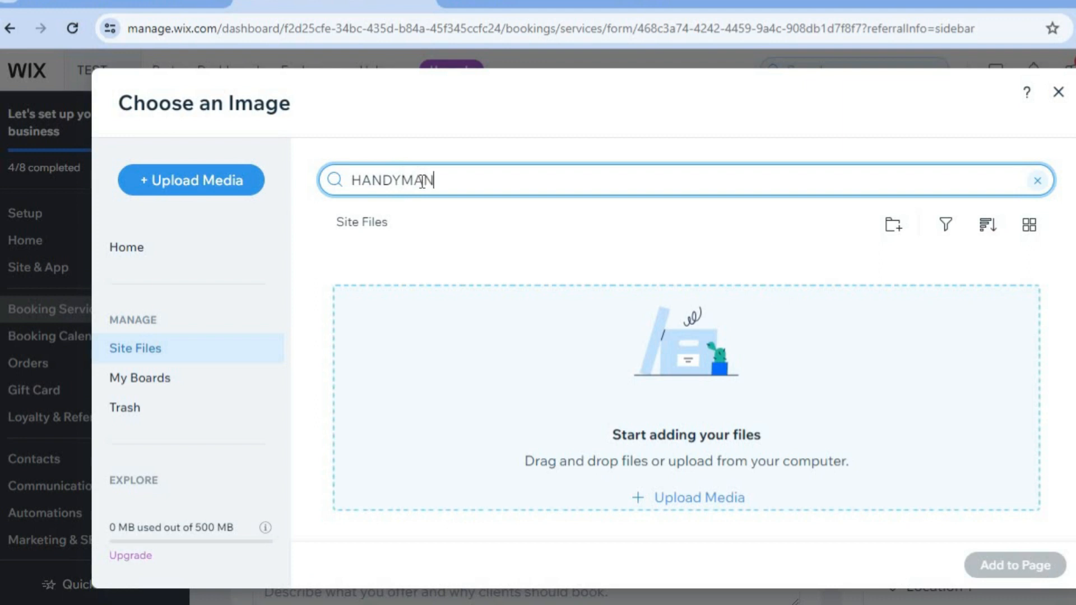
key(Return)
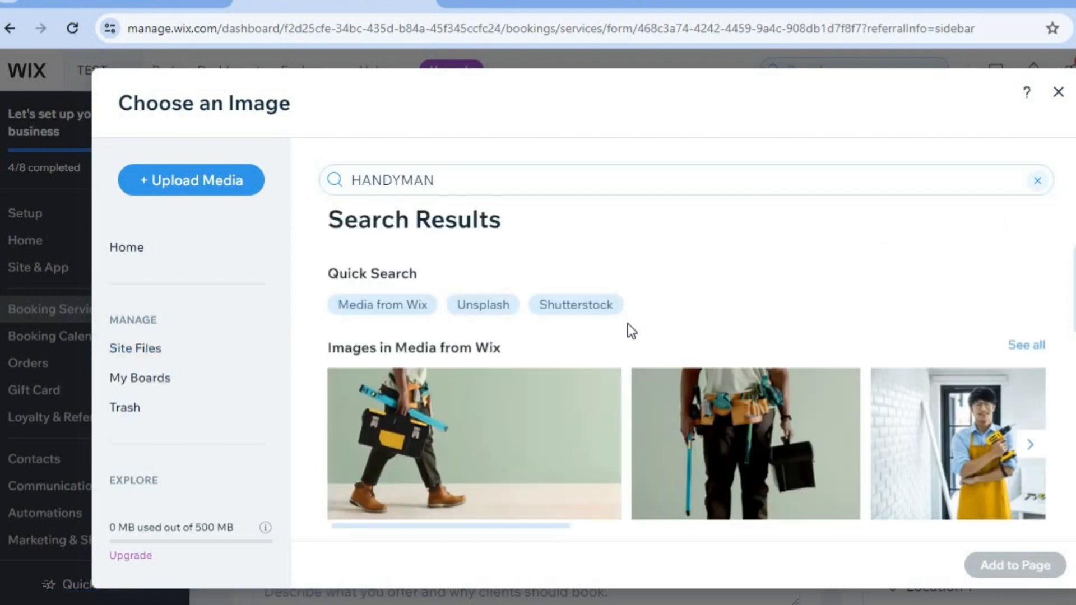
scroll(686, 399, down, 2)
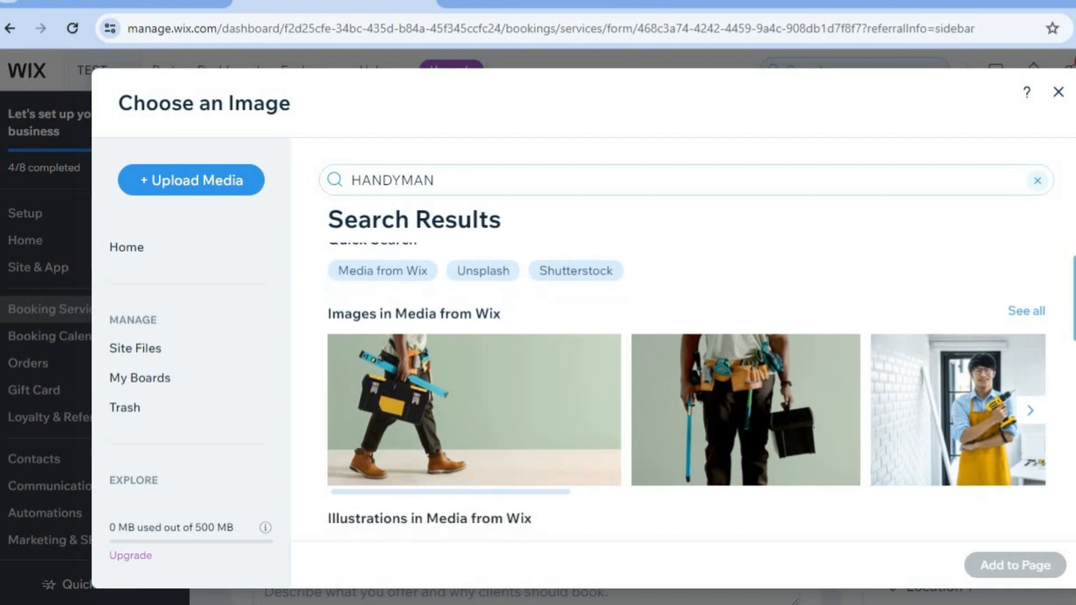
scroll(686, 399, down, 2)
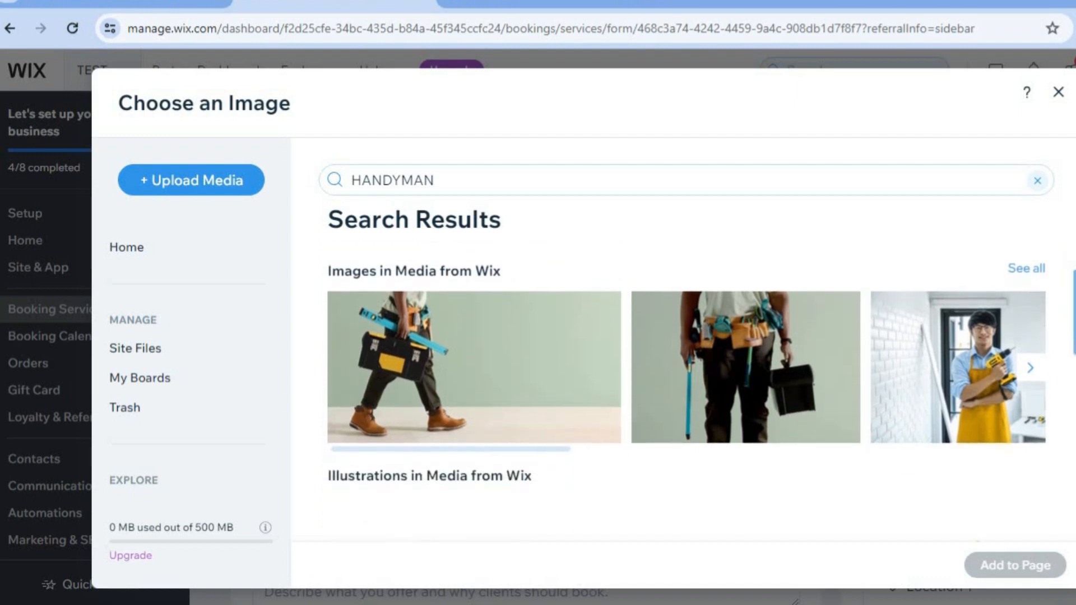
click(973, 373)
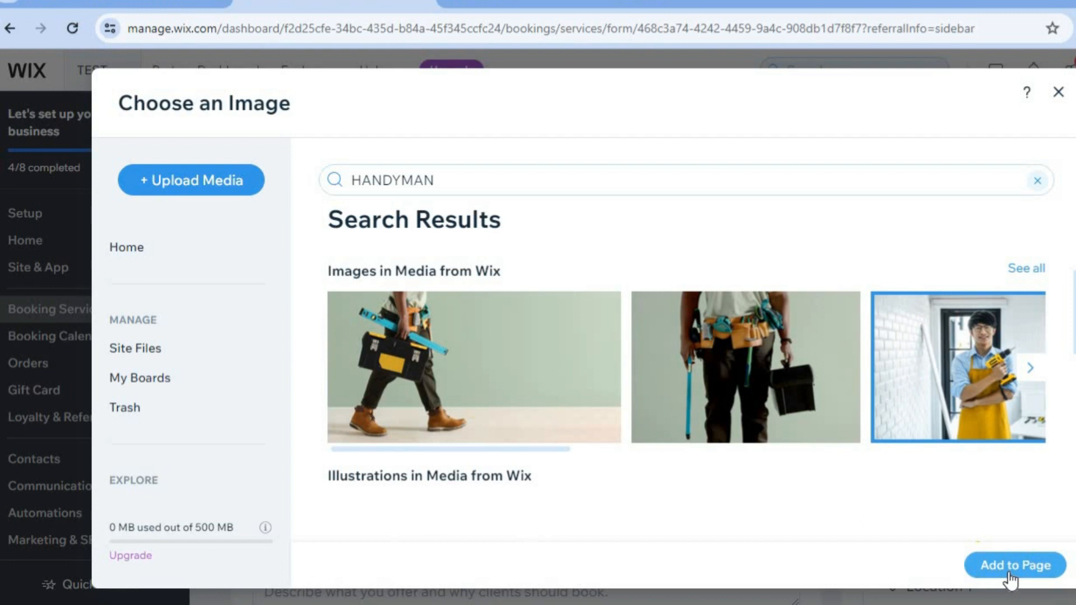
click(1007, 572)
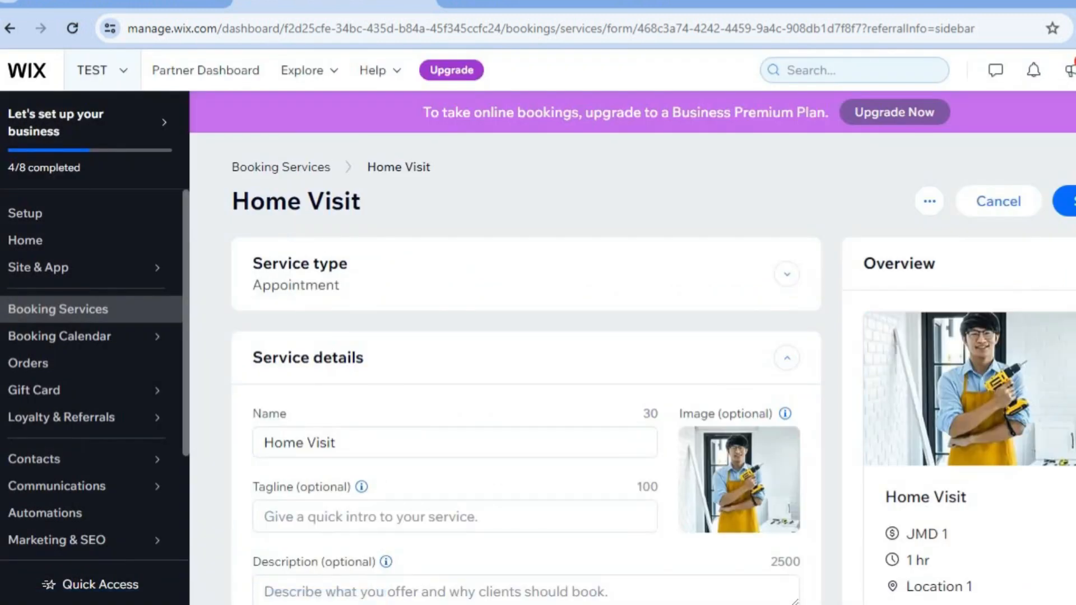
Set the Home Visit fixed price per session to J$ 100.
scroll(527, 393, down, 8)
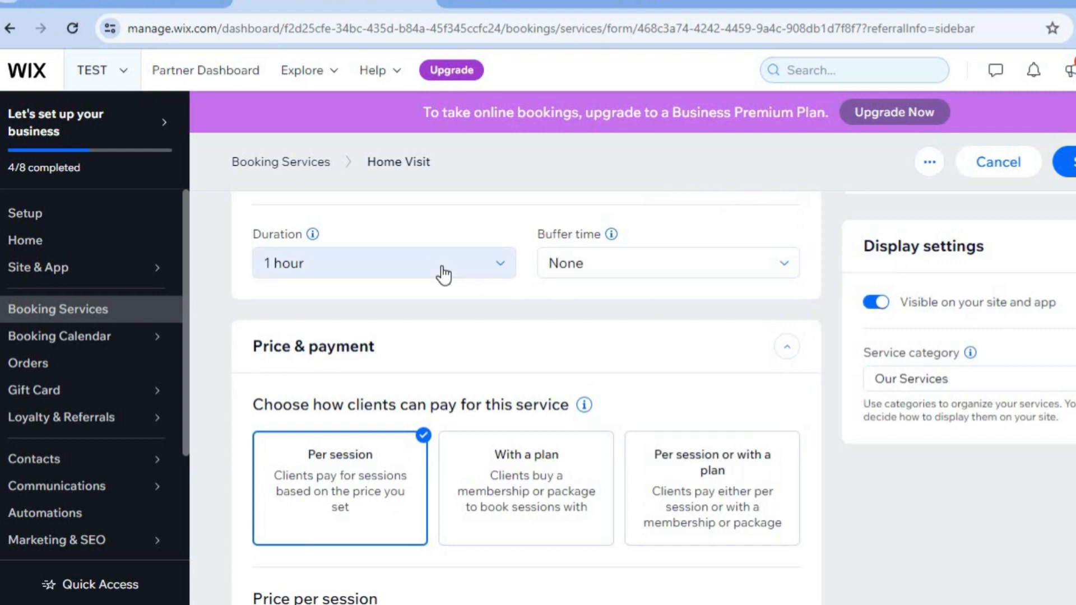
scroll(527, 392, down, 7)
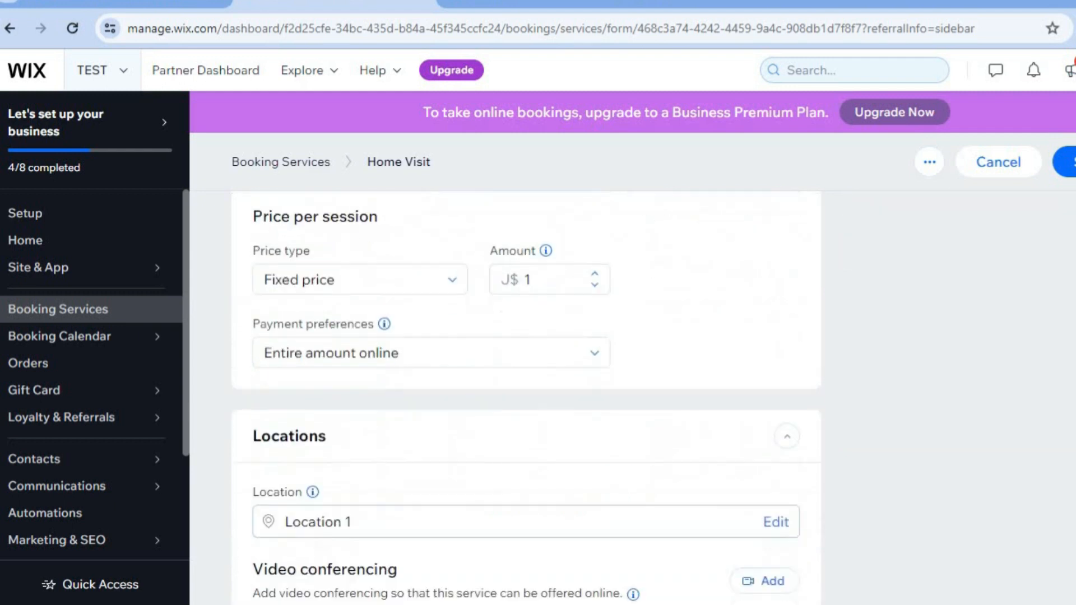
click(555, 232)
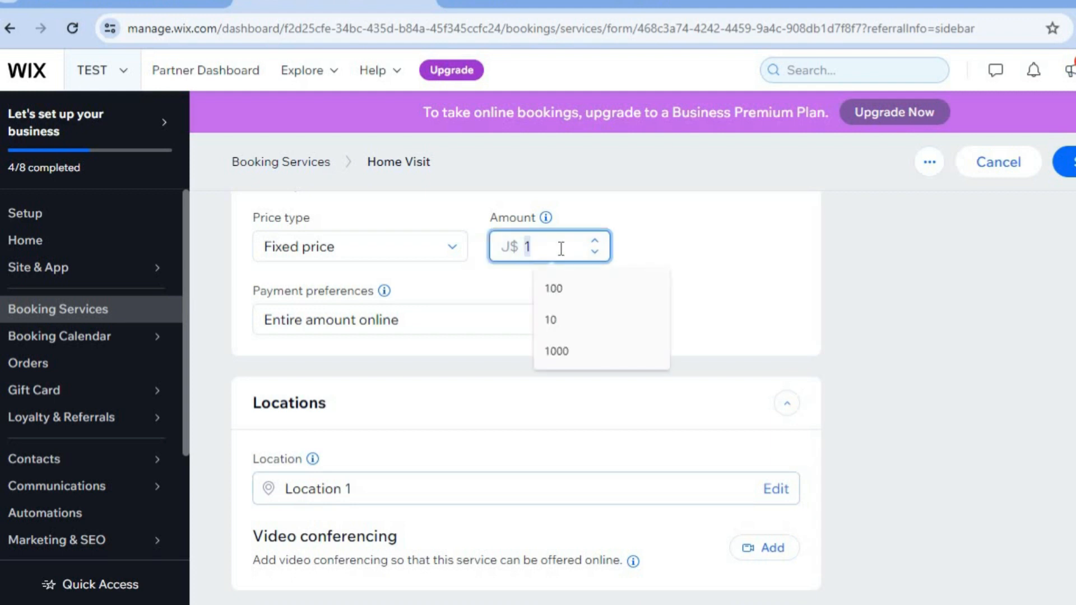
click(567, 283)
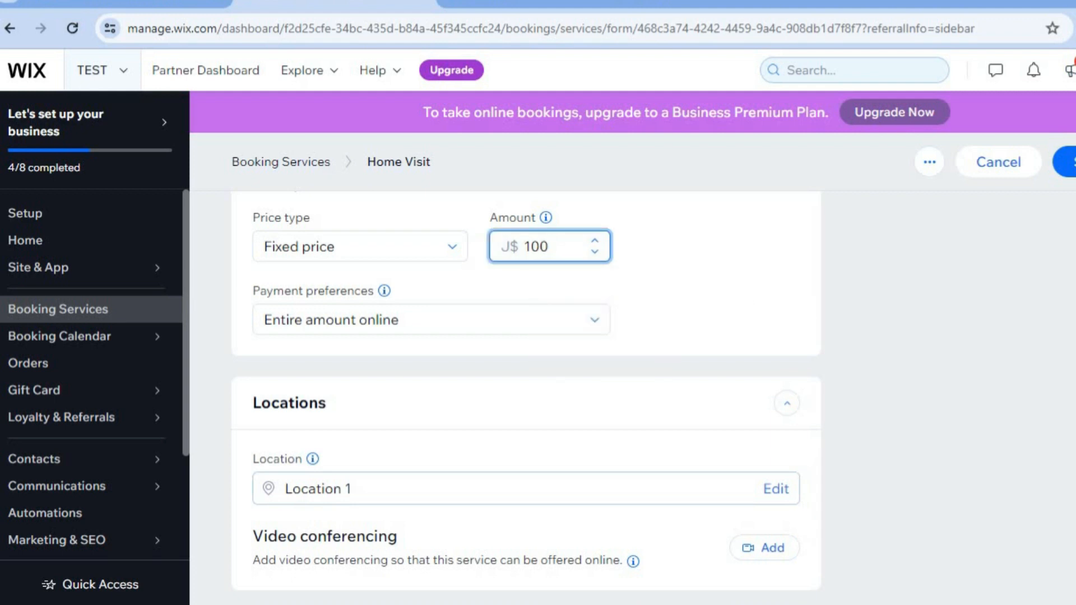
Save the Home Visit service changes and dismiss the upgrade prompt.
scroll(527, 393, up, 6)
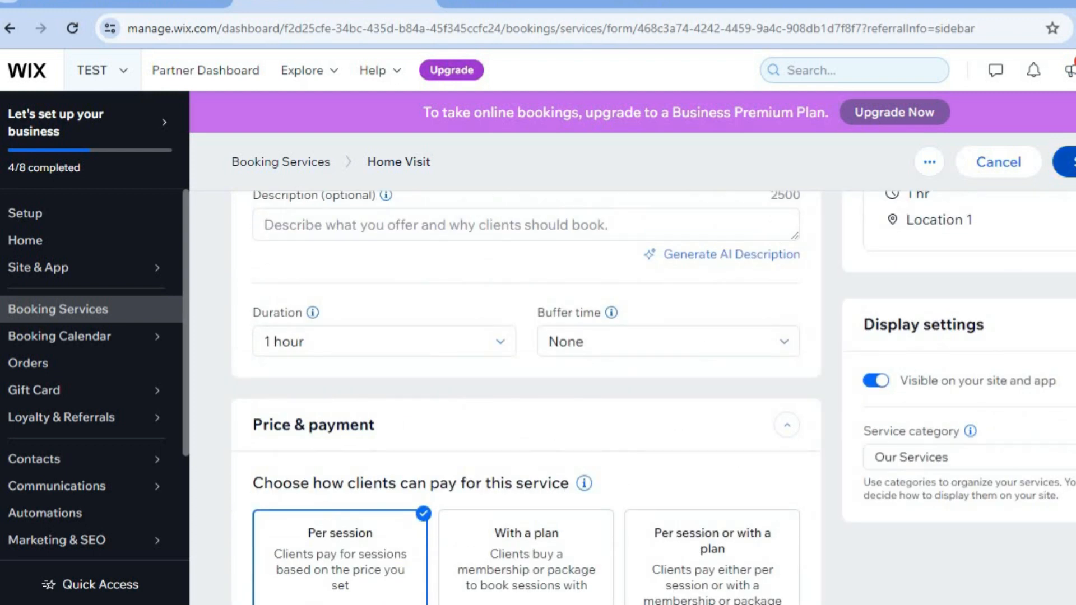
click(1066, 161)
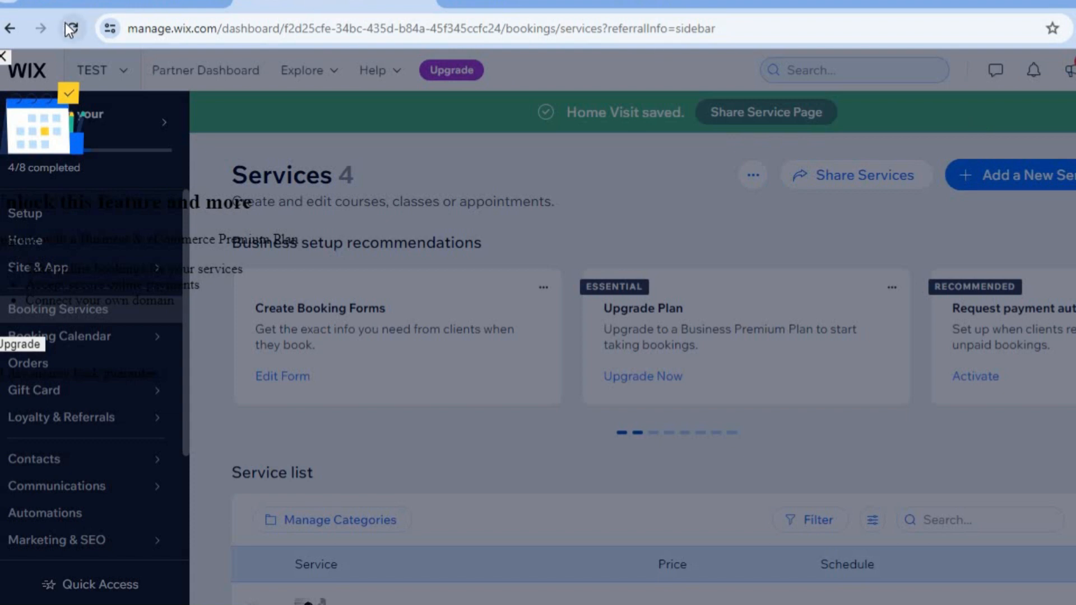
click(4, 57)
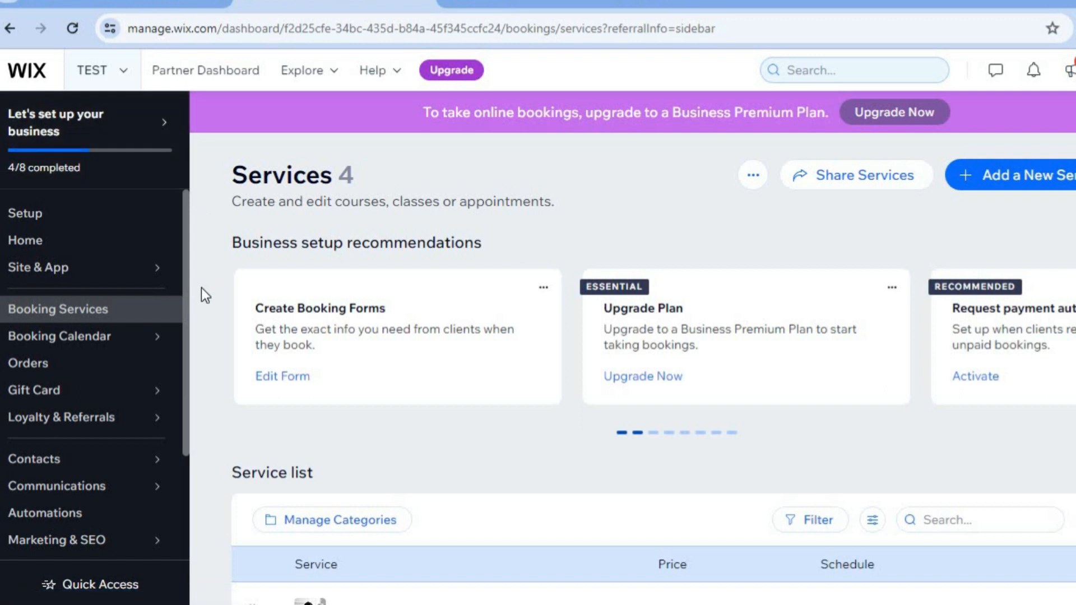
Open the Billing & Payments payments page and go to manage payment methods.
mouse_move(123, 338)
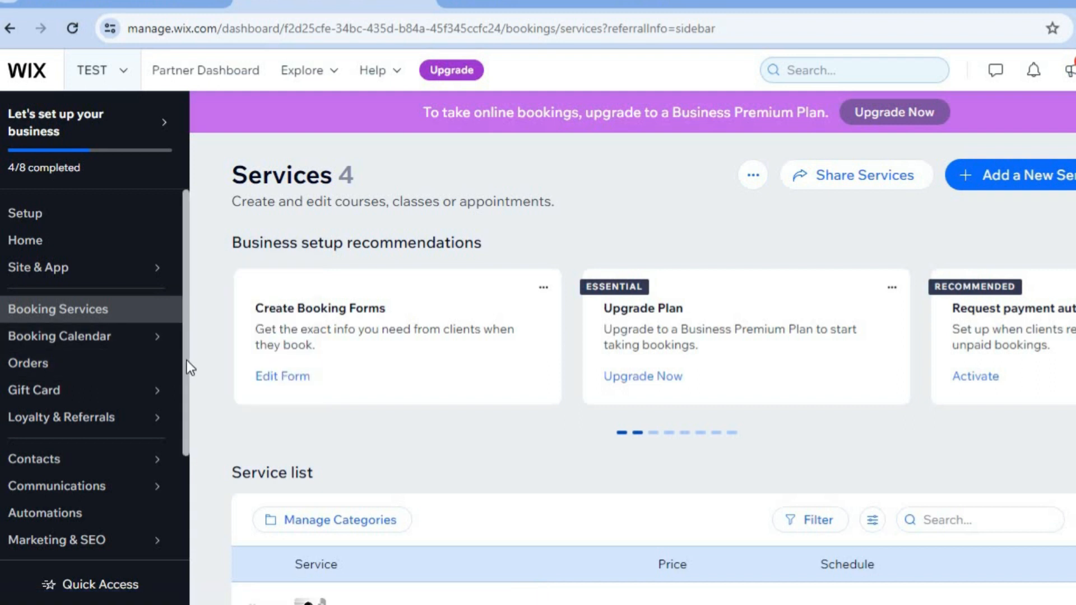
scroll(187, 365, down, 3)
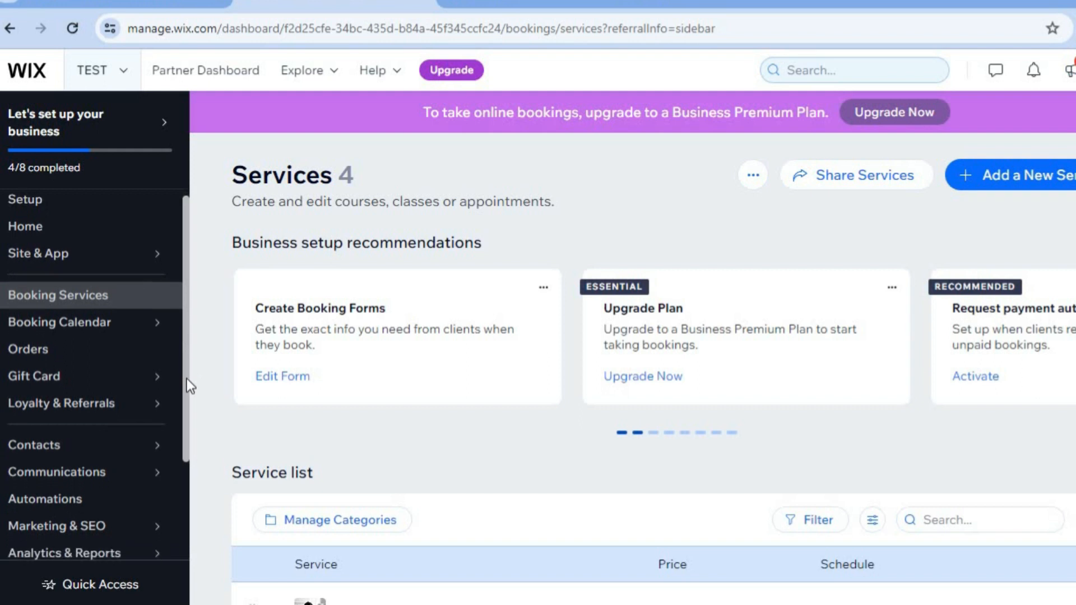
scroll(181, 460, down, 1)
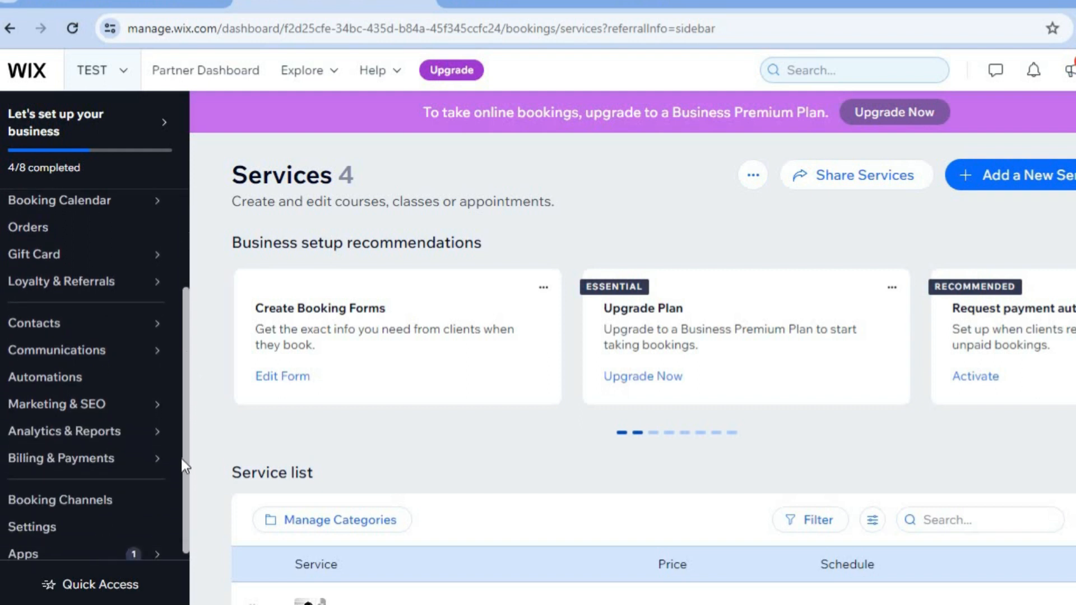
mouse_move(182, 461)
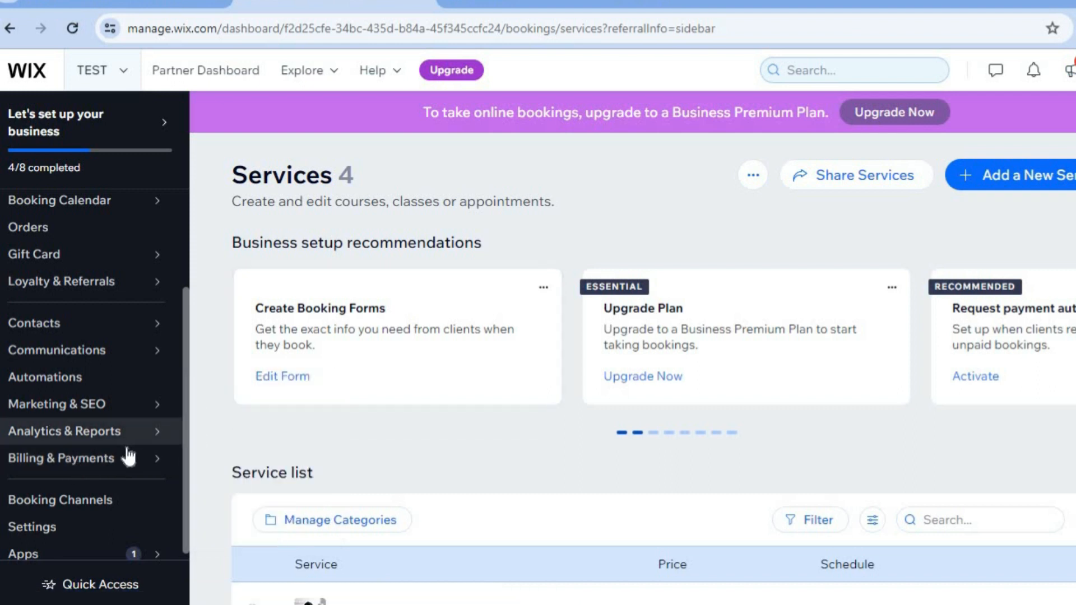
mouse_move(129, 456)
click(255, 404)
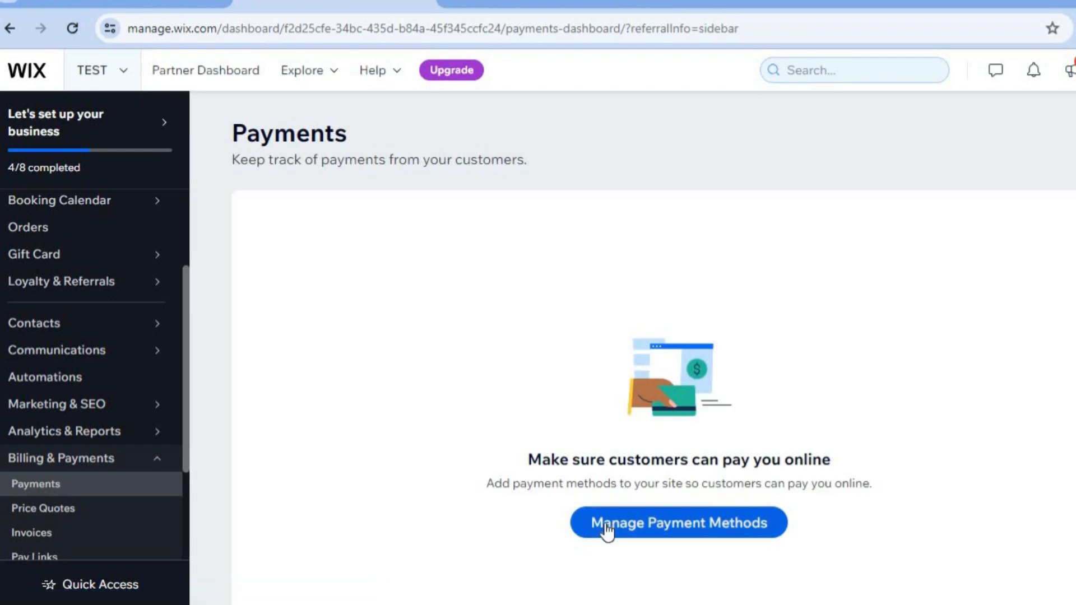
click(606, 529)
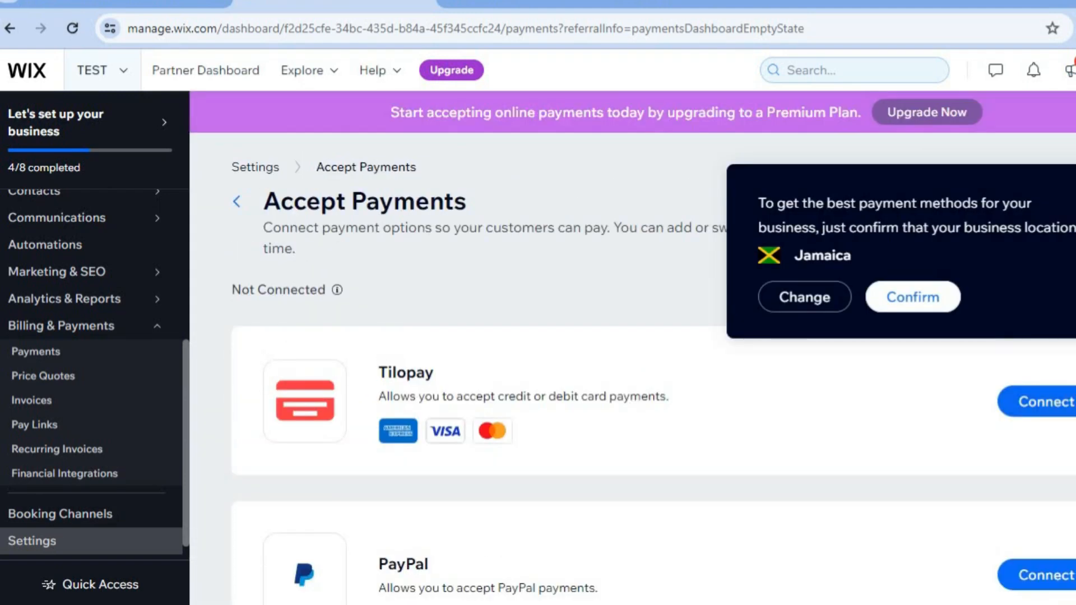
Change the business location for payments to United States.
scroll(1063, 348, down, 2)
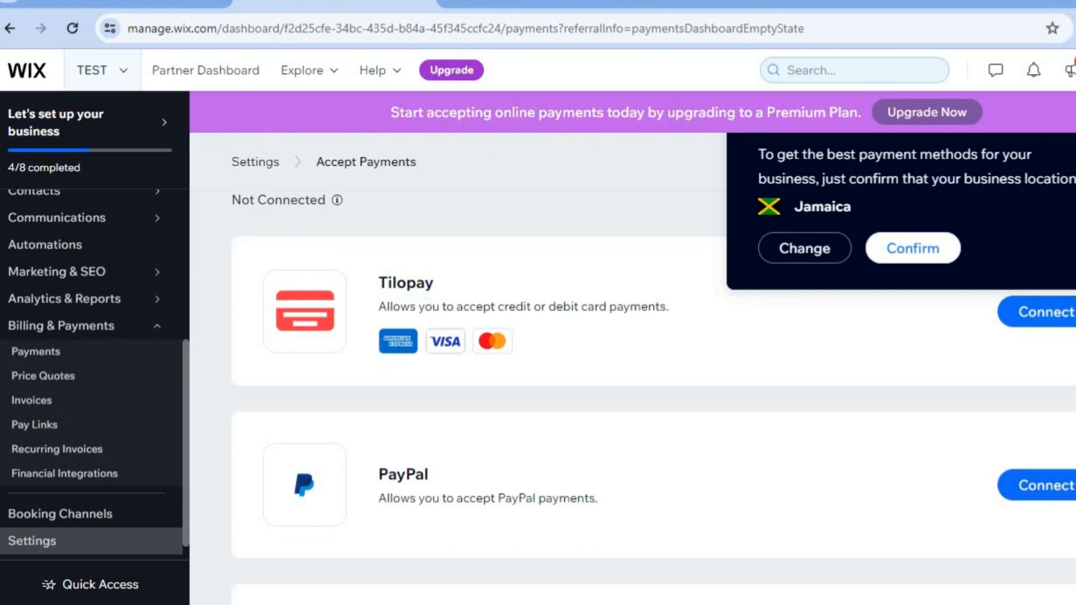
scroll(927, 288, up, 2)
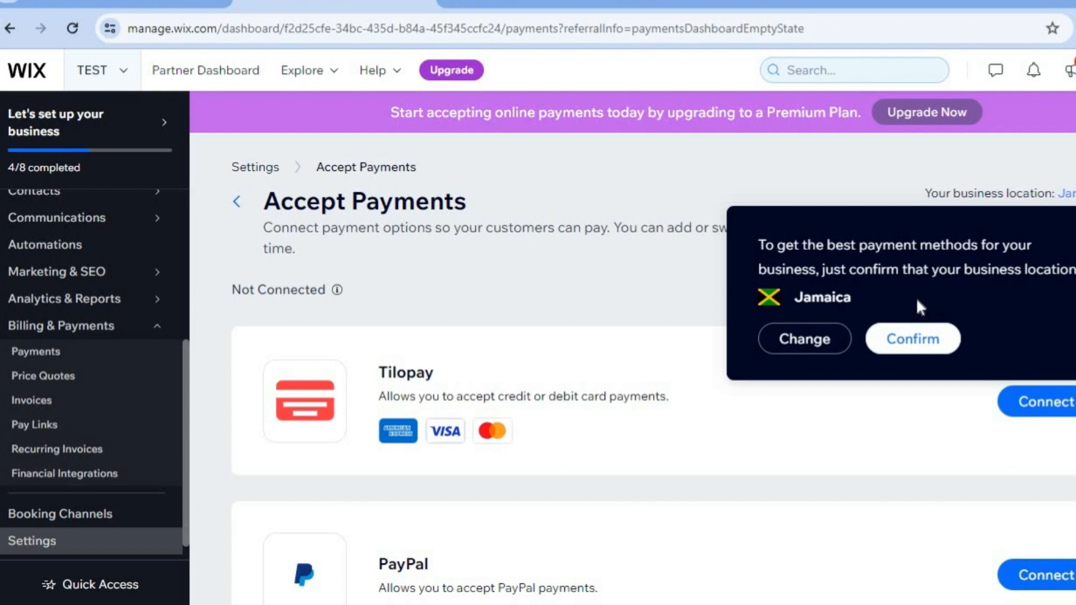
click(819, 336)
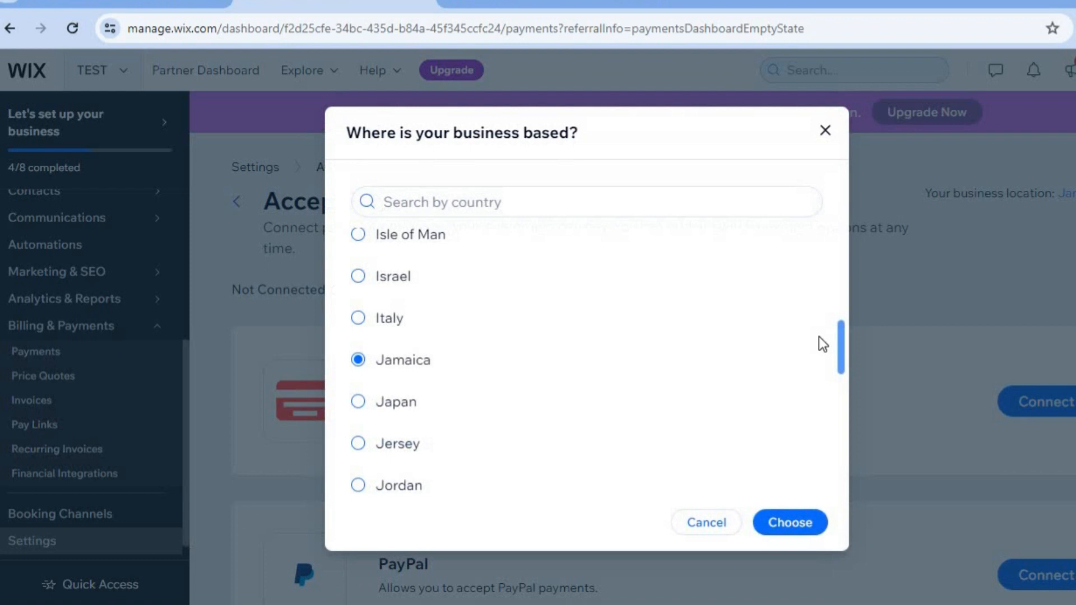
click(583, 202)
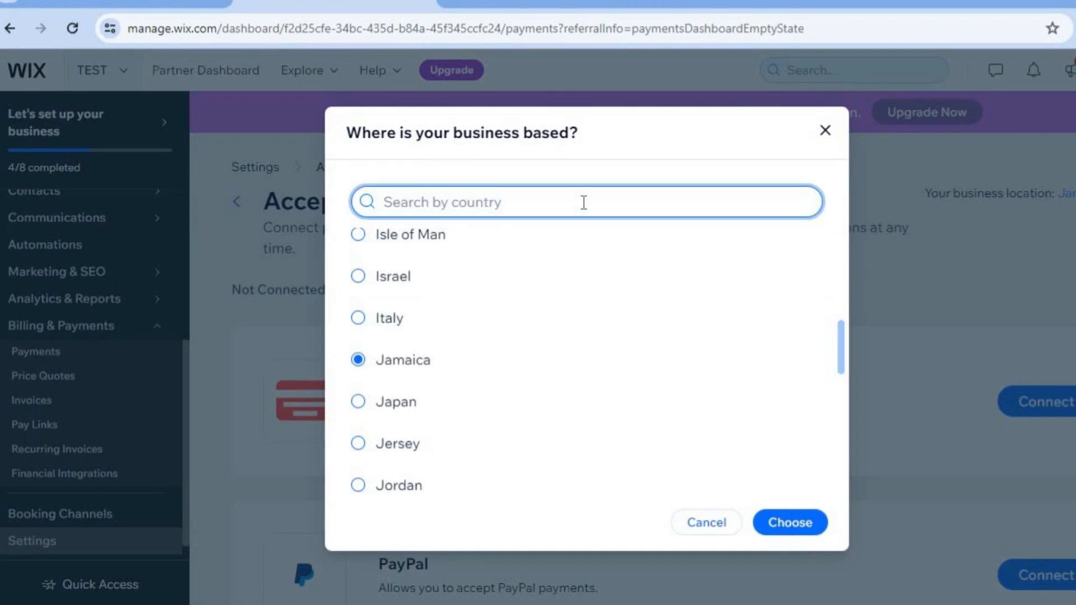
text(UNITED)
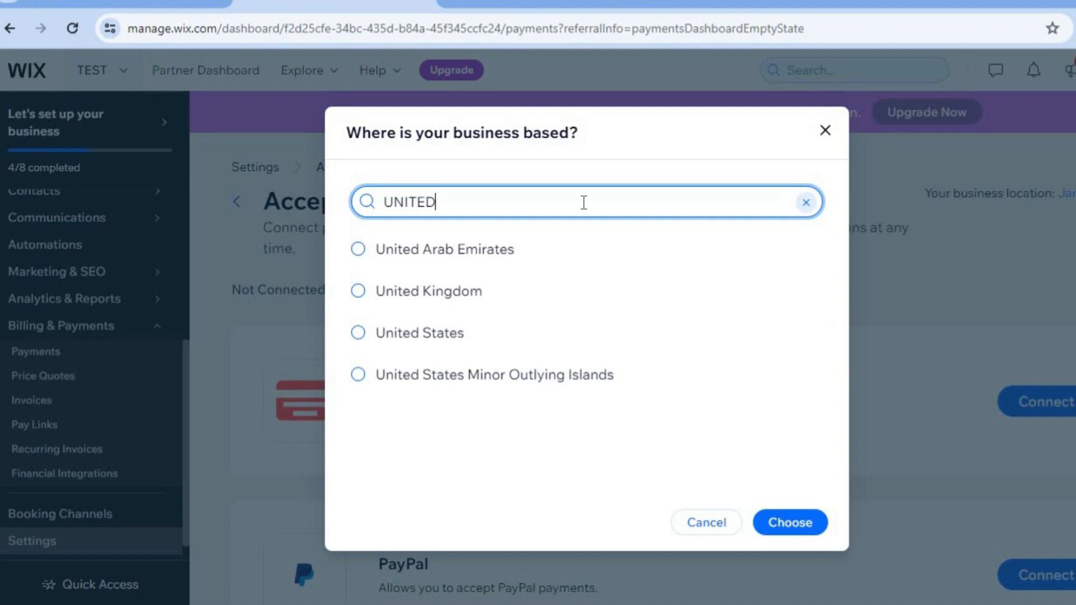
click(369, 338)
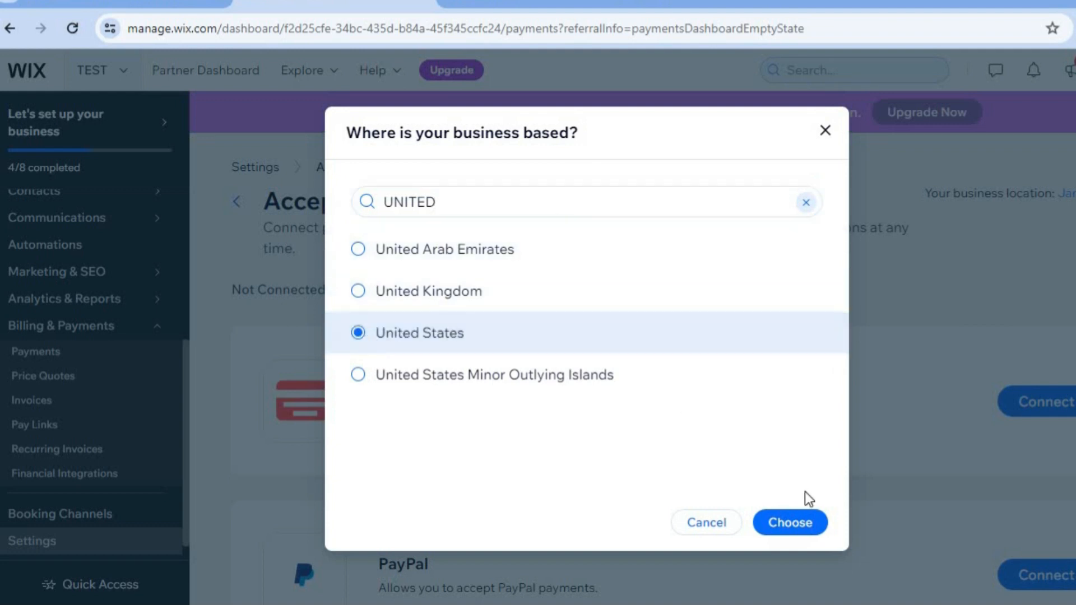
click(800, 521)
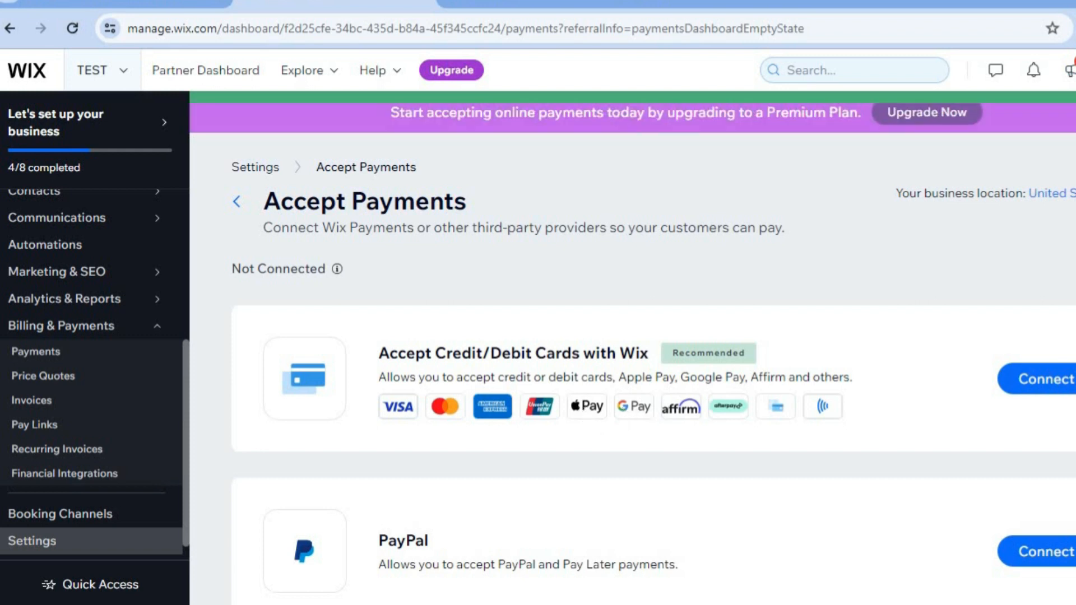
Browse the payment providers and the additional payment options, then return to Accept Payments.
scroll(644, 392, down, 3)
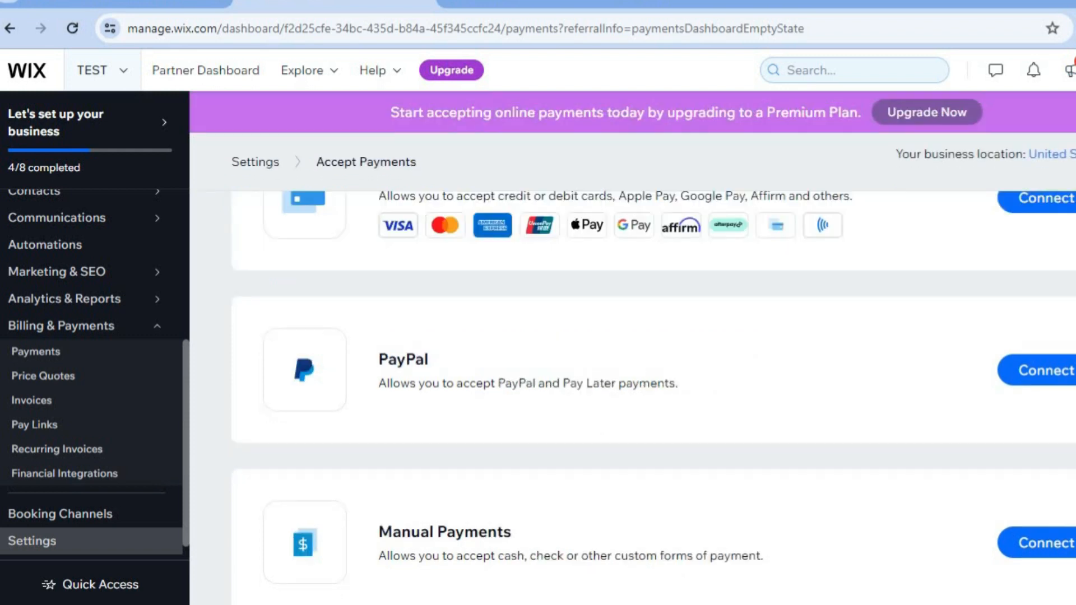
scroll(971, 439, down, 2)
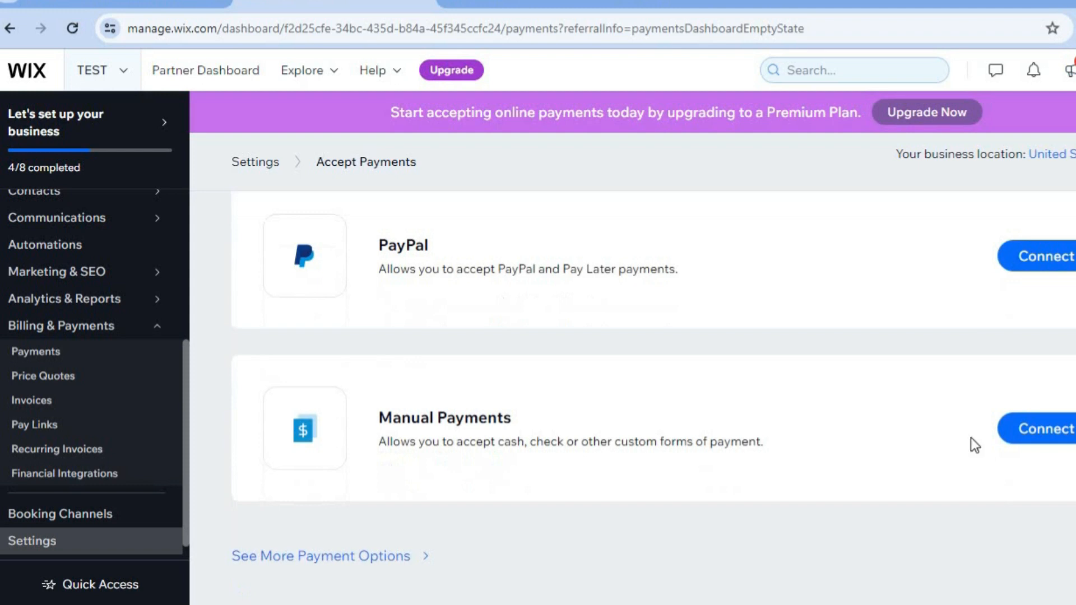
click(321, 557)
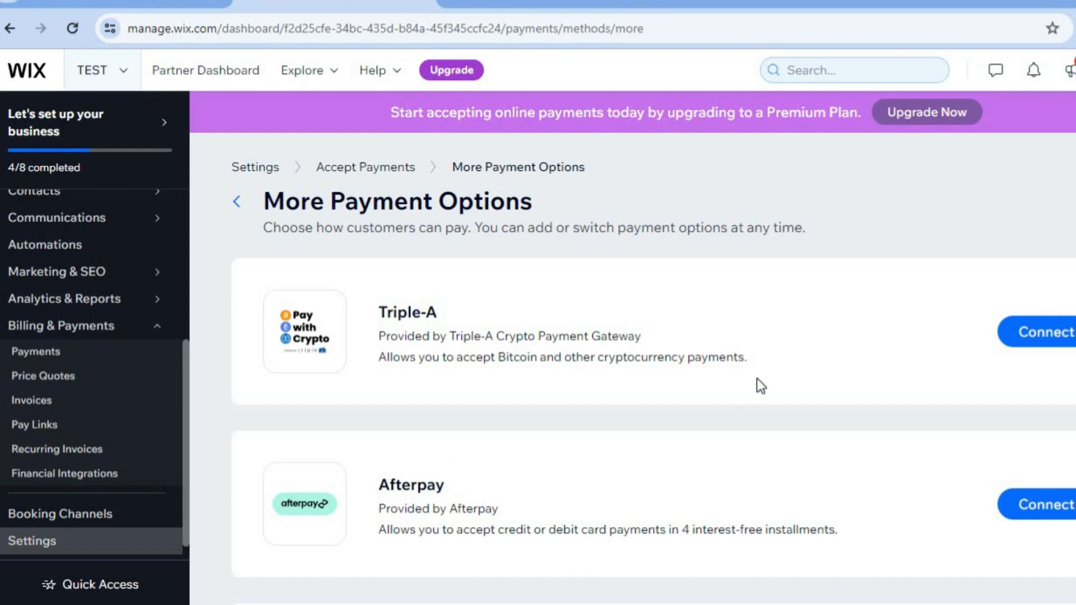
click(235, 202)
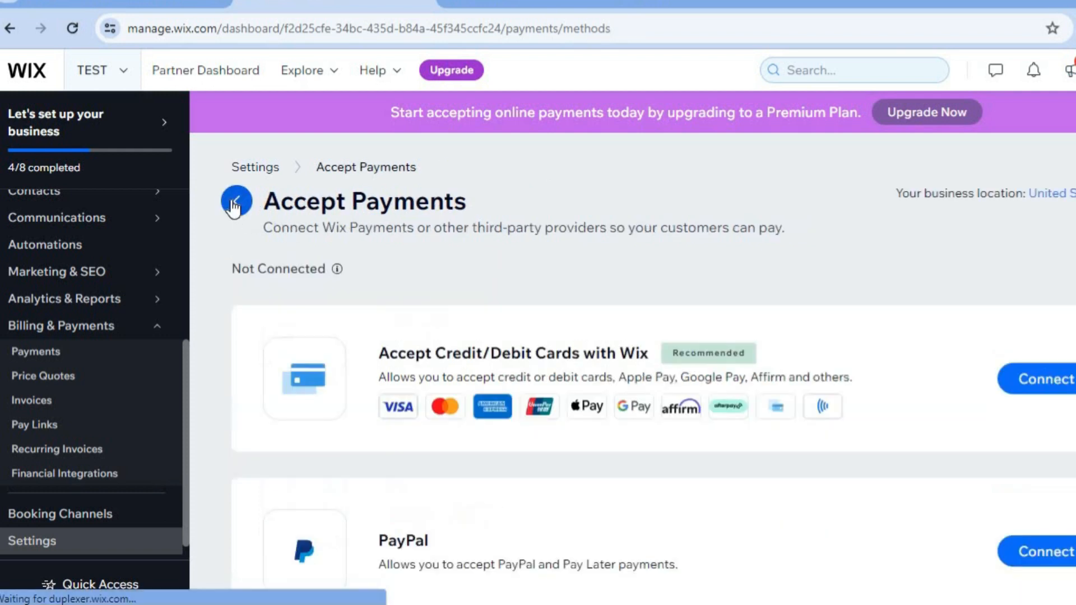
Change the business location for payments to United Kingdom.
click(1068, 196)
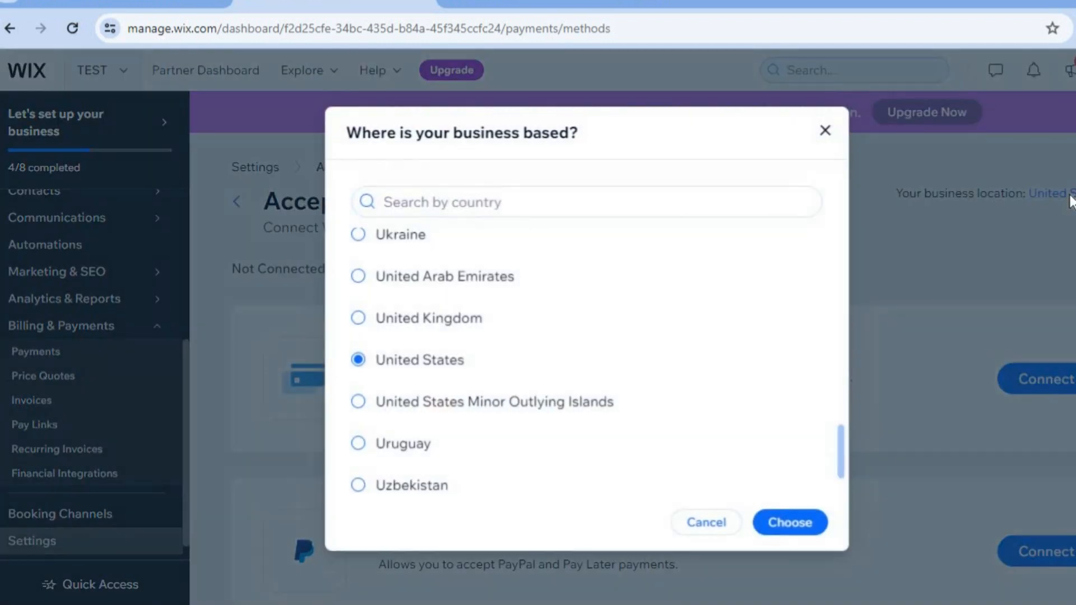
click(355, 331)
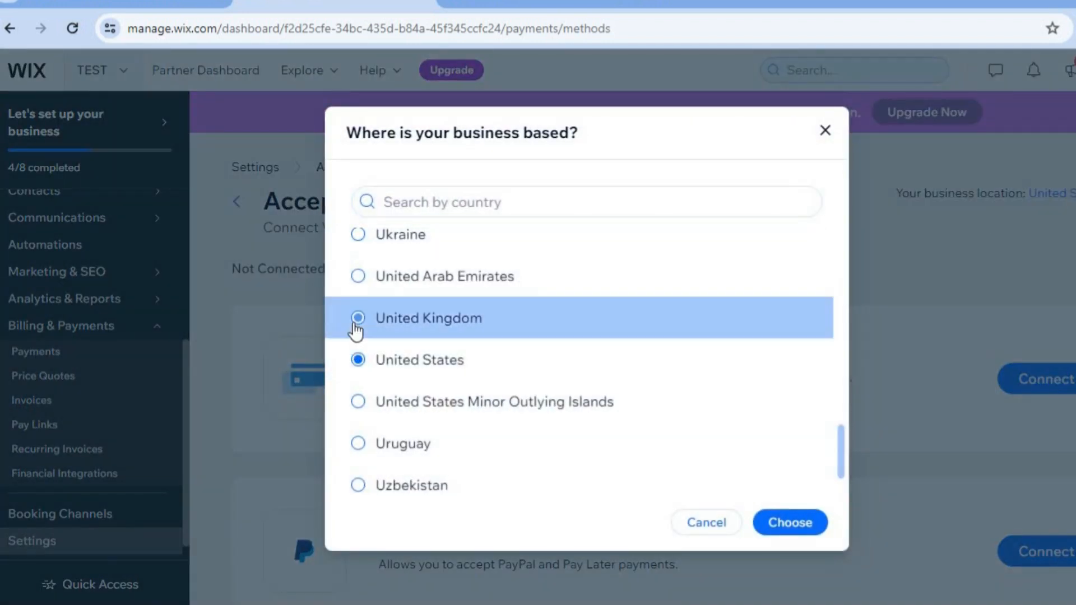
click(781, 523)
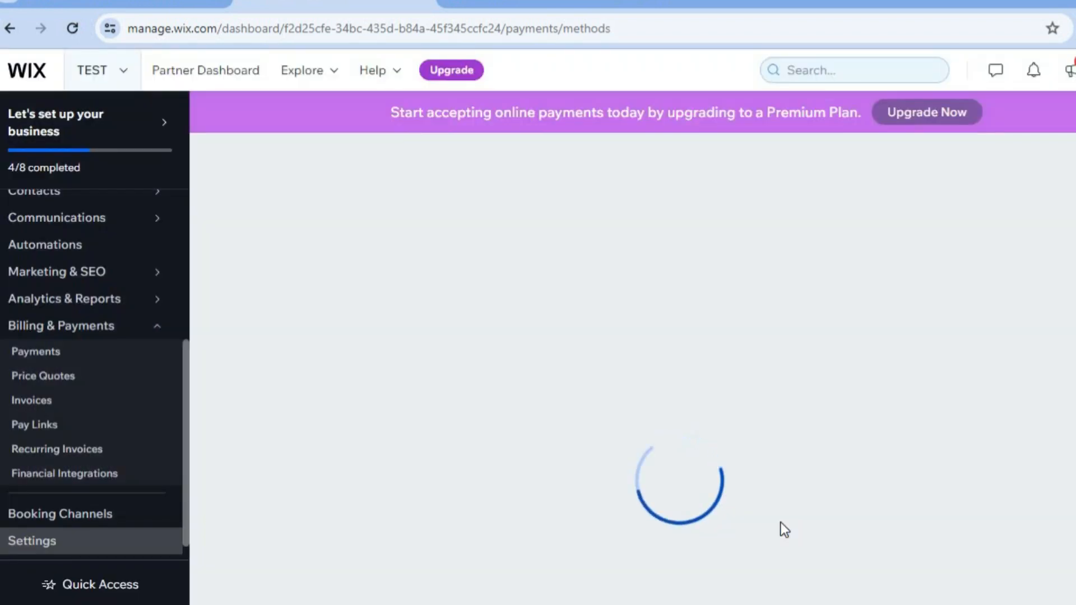
Open and browse the list of more payment options.
scroll(776, 478, down, 5)
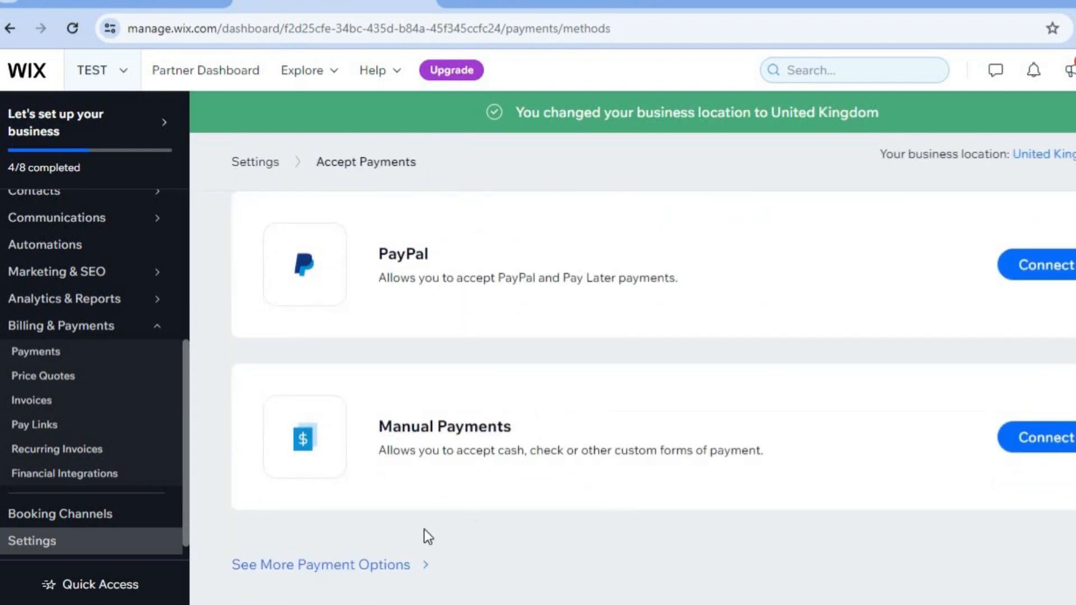
click(365, 564)
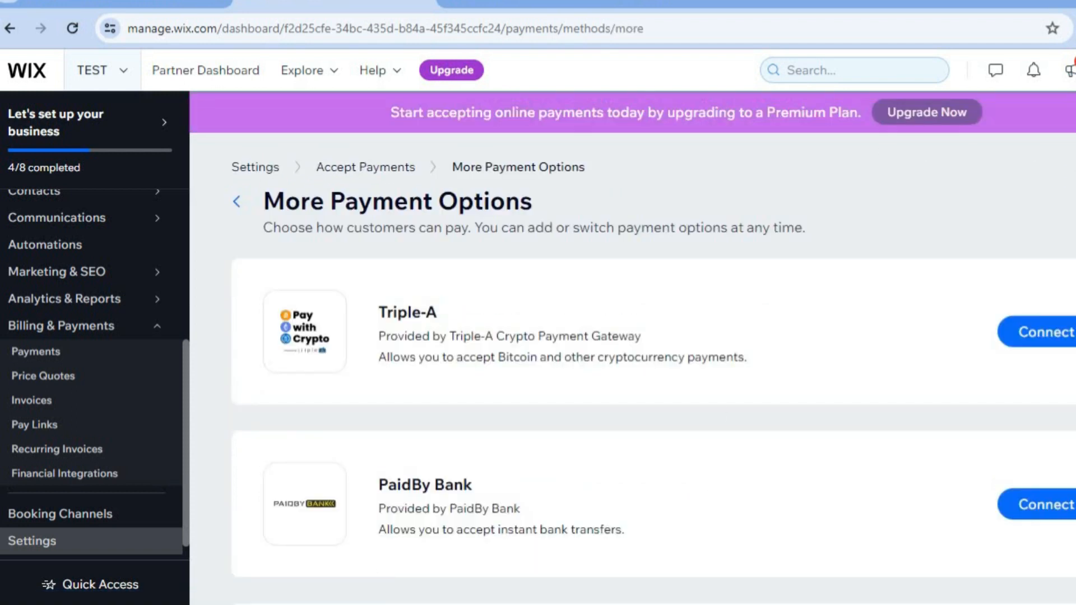
scroll(650, 392, down, 4)
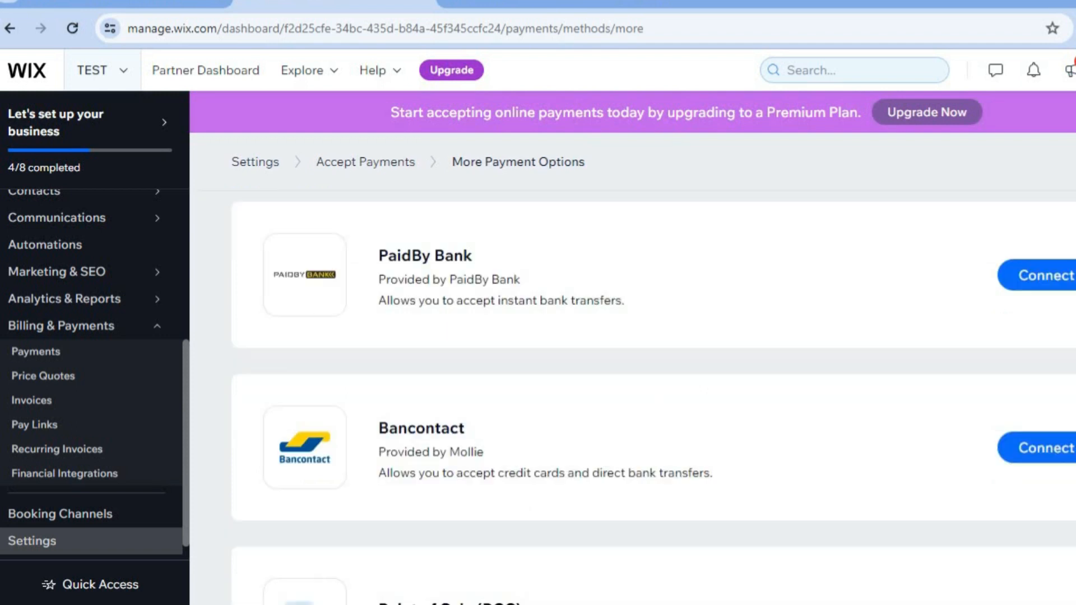
scroll(650, 393, down, 3)
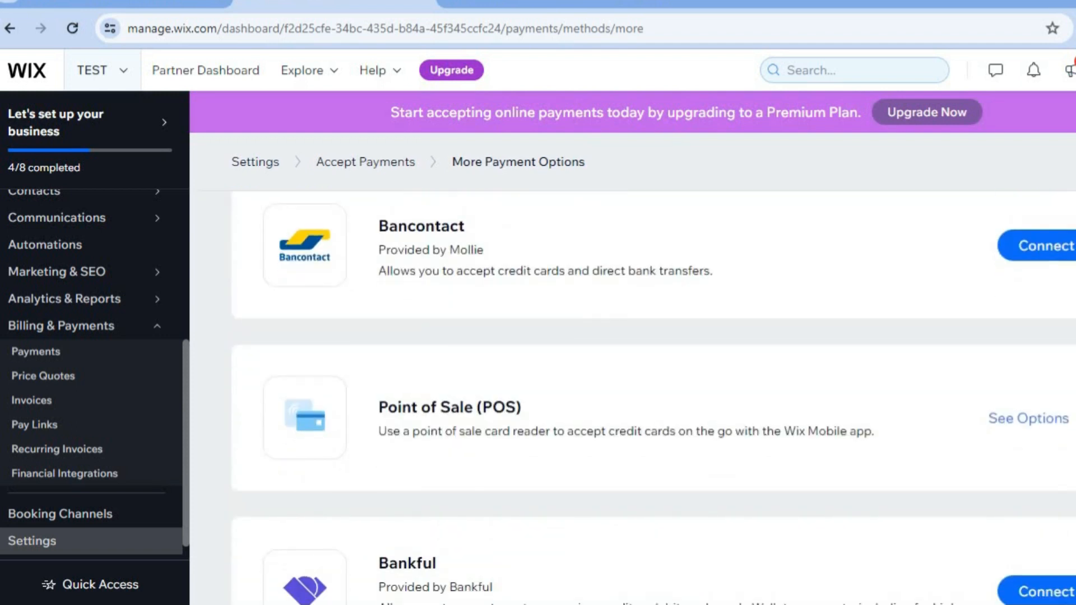
scroll(650, 392, down, 4)
scroll(650, 392, up, 9)
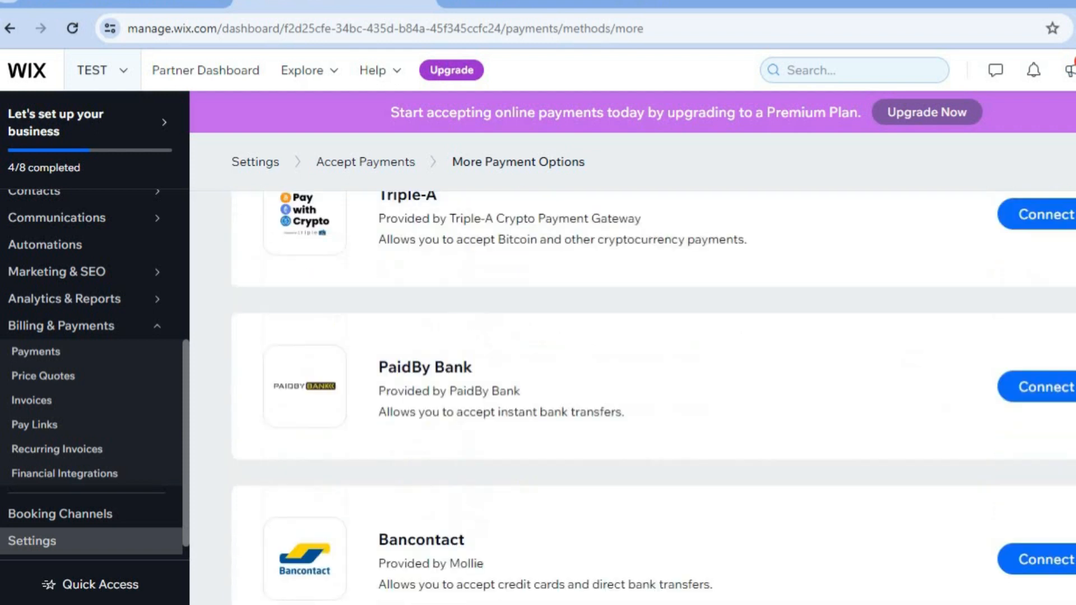
scroll(531, 310, up, 2)
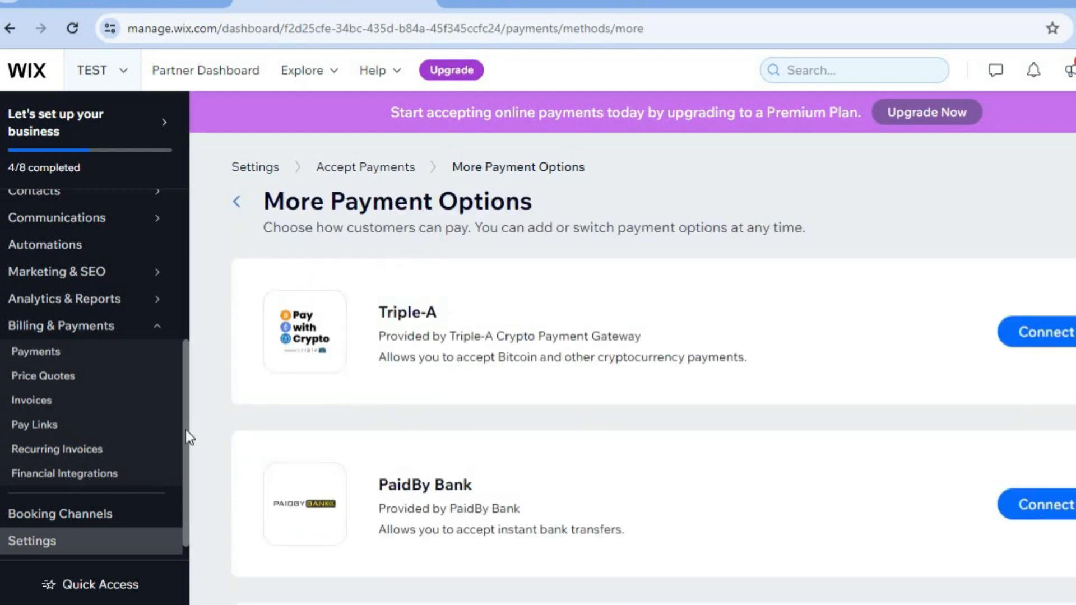
Return to the dashboard setup page and choose to design the site from a designed template.
drag(186, 429, 191, 191)
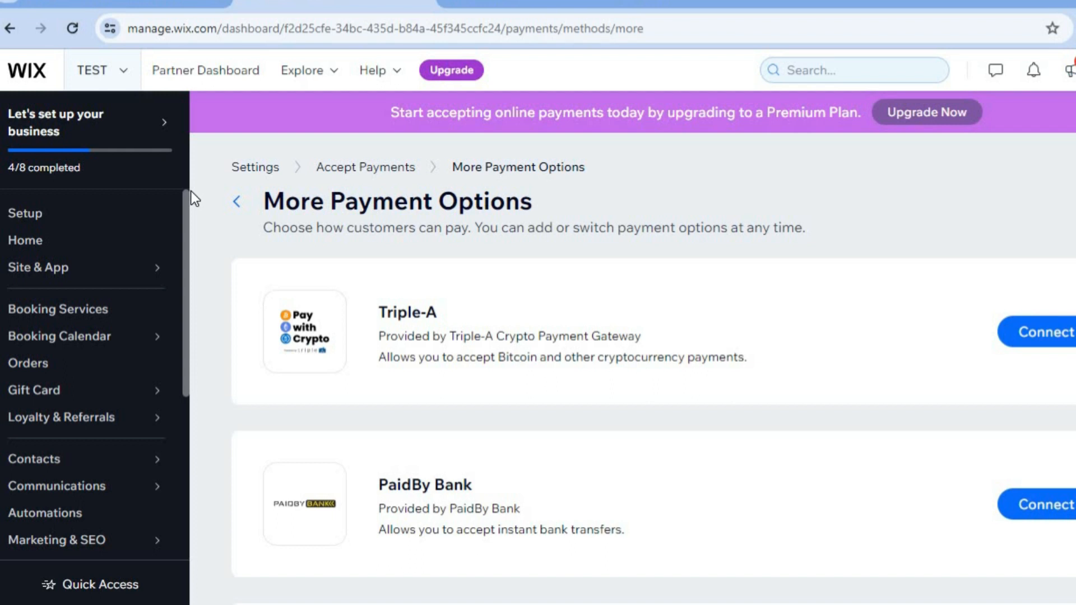
click(56, 213)
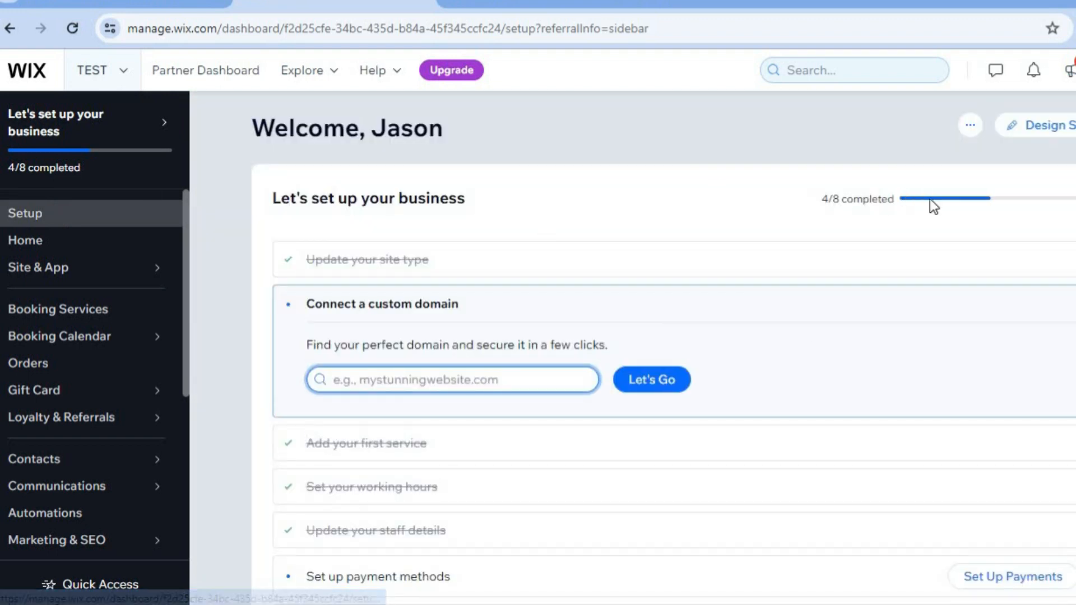
click(1037, 134)
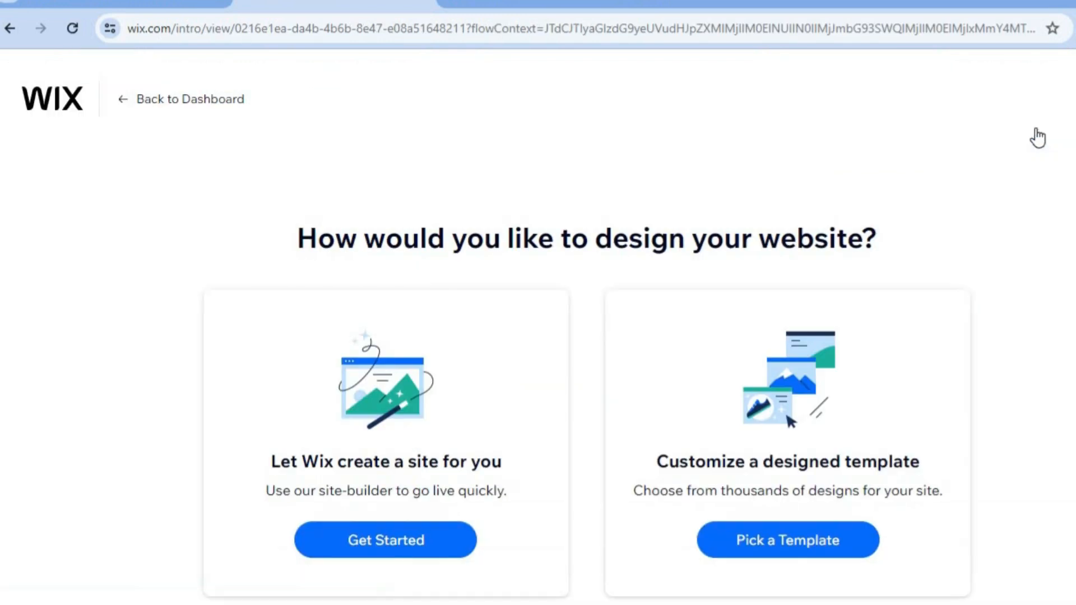
click(820, 558)
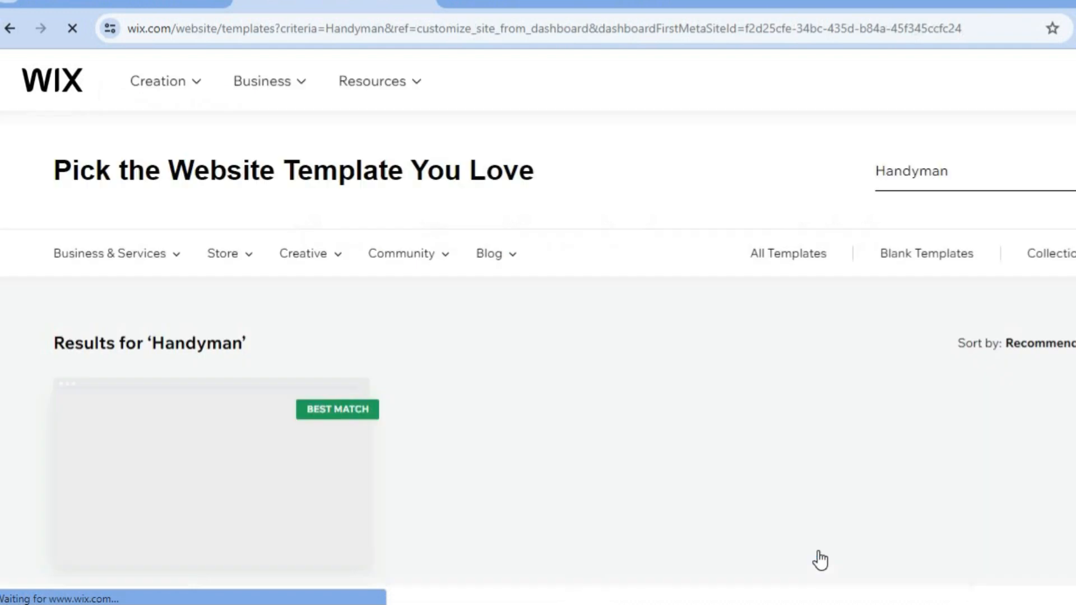
Browse the Handyman template results and open the Home Improvement Company template in the editor.
scroll(820, 559, down, 8)
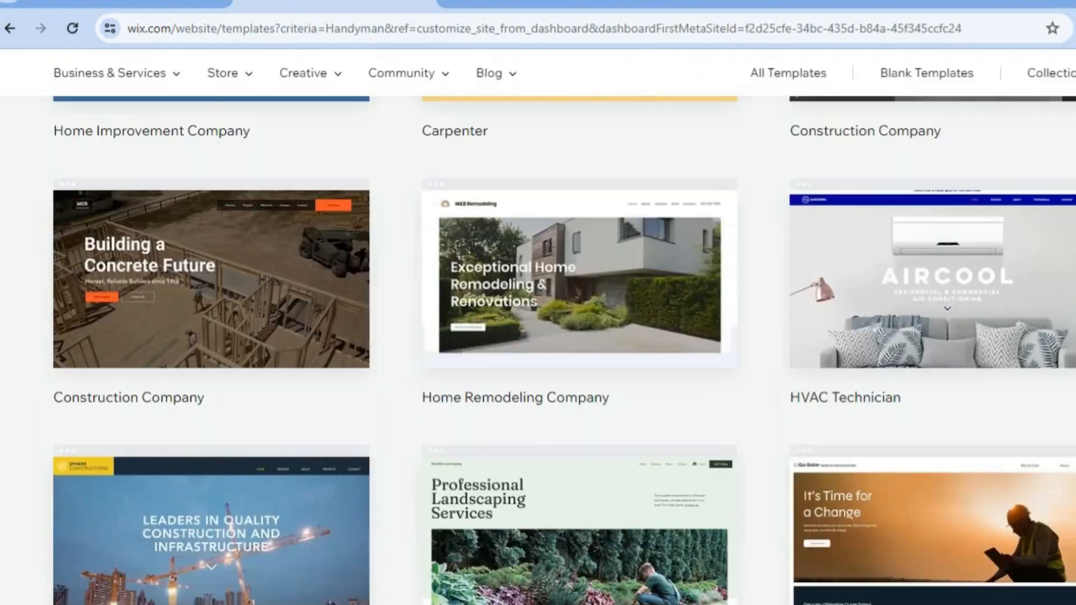
scroll(564, 351, down, 6)
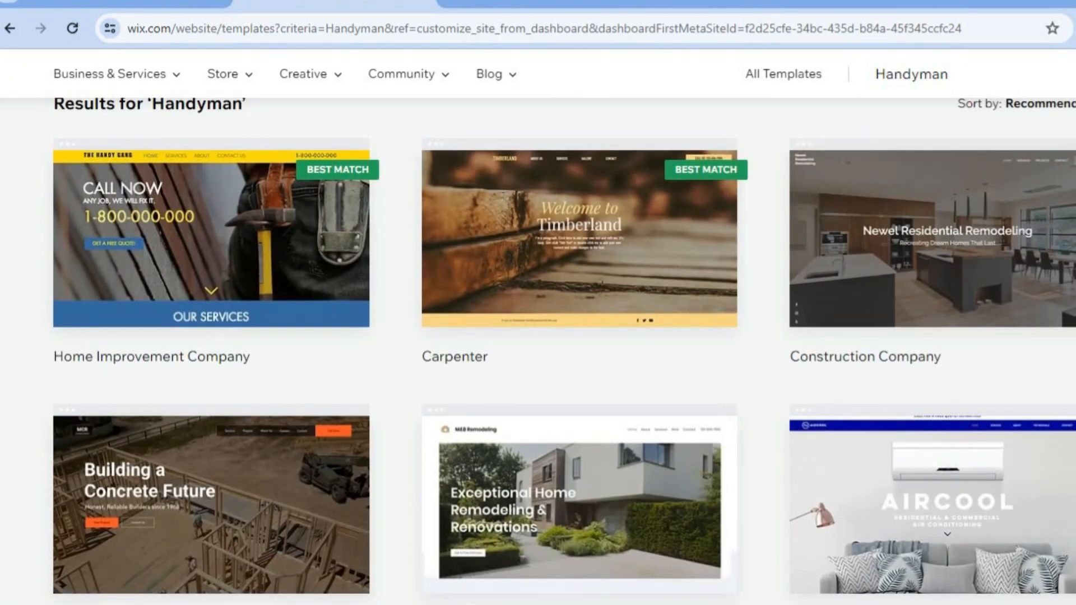
scroll(563, 351, up, 1)
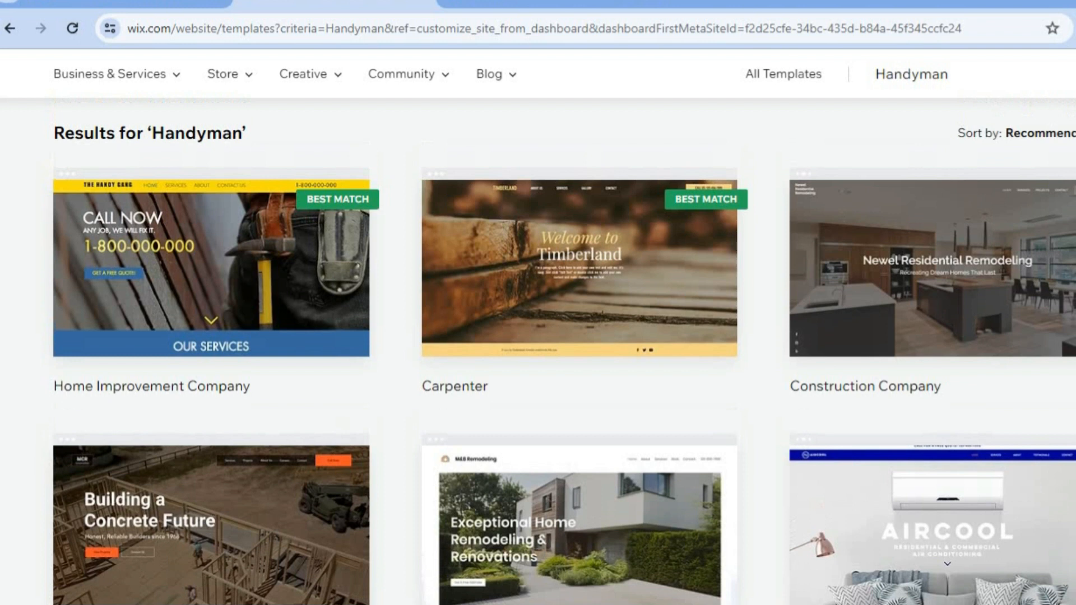
scroll(564, 364, up, 1)
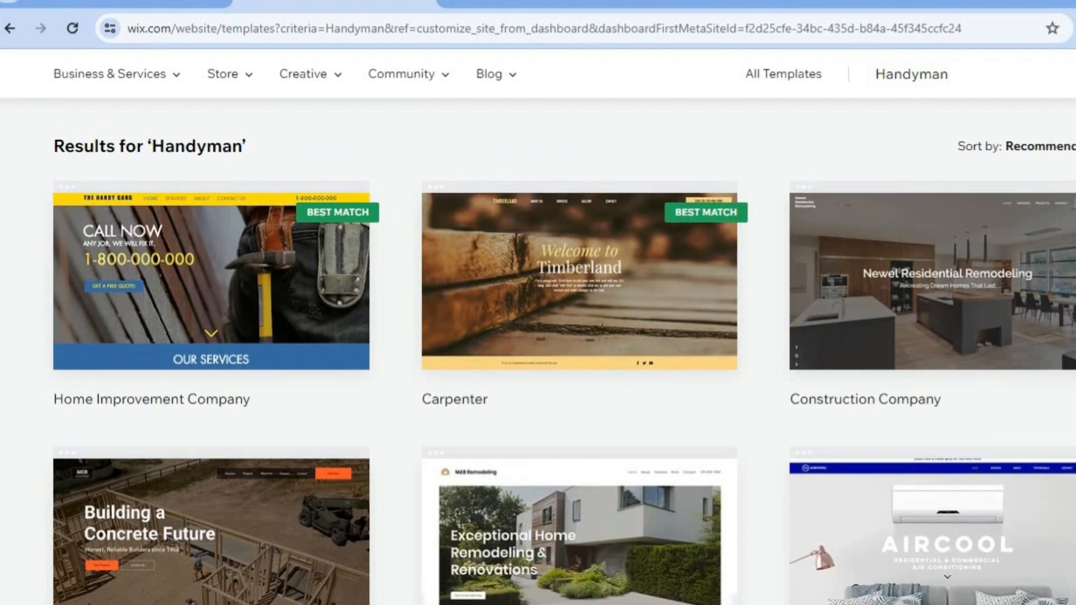
scroll(564, 364, up, 3)
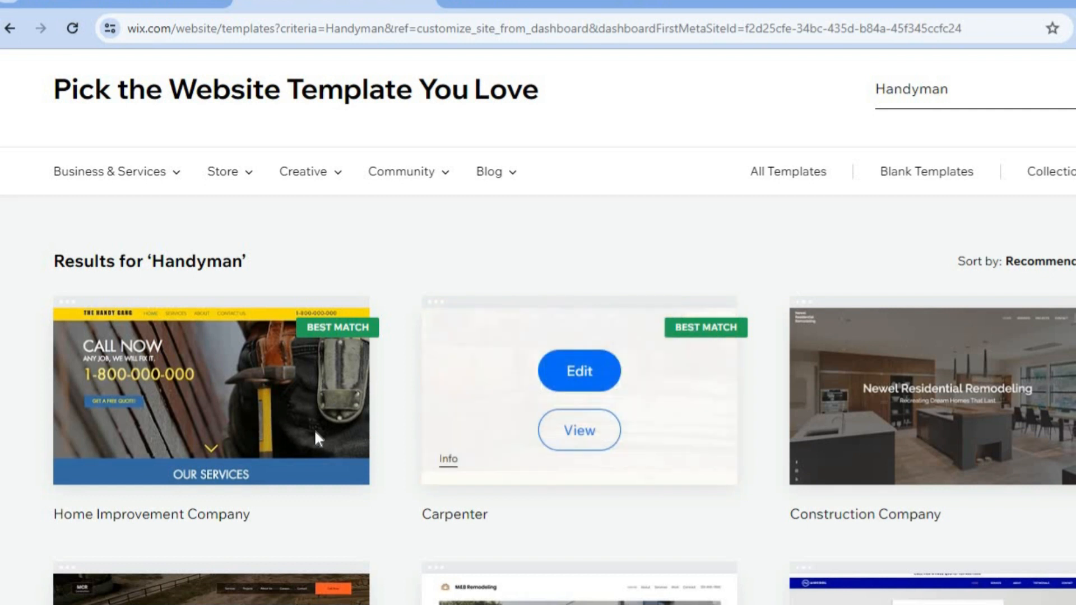
mouse_move(317, 439)
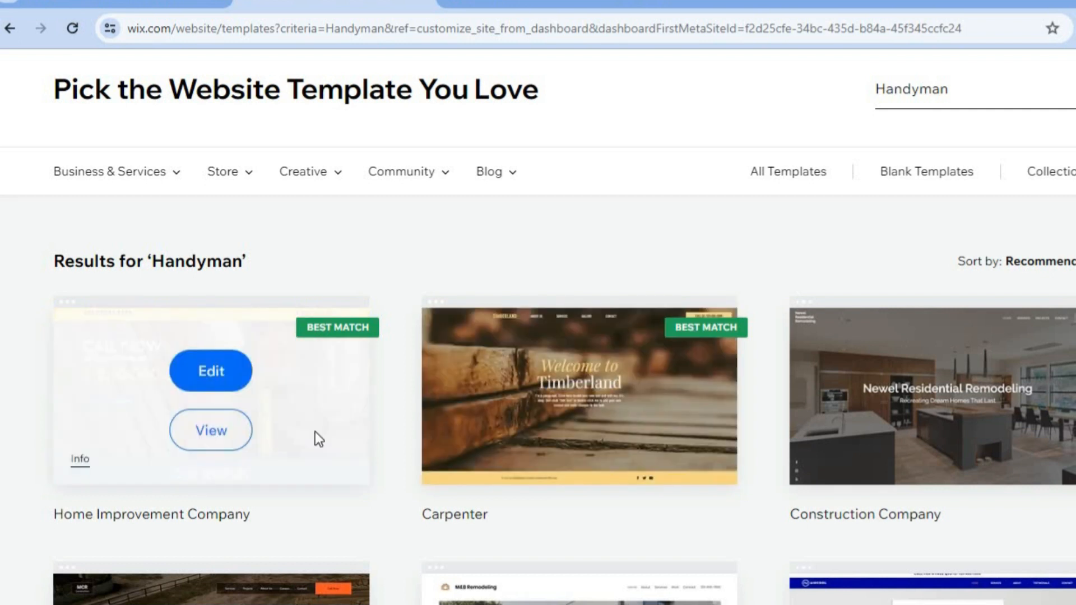
click(222, 368)
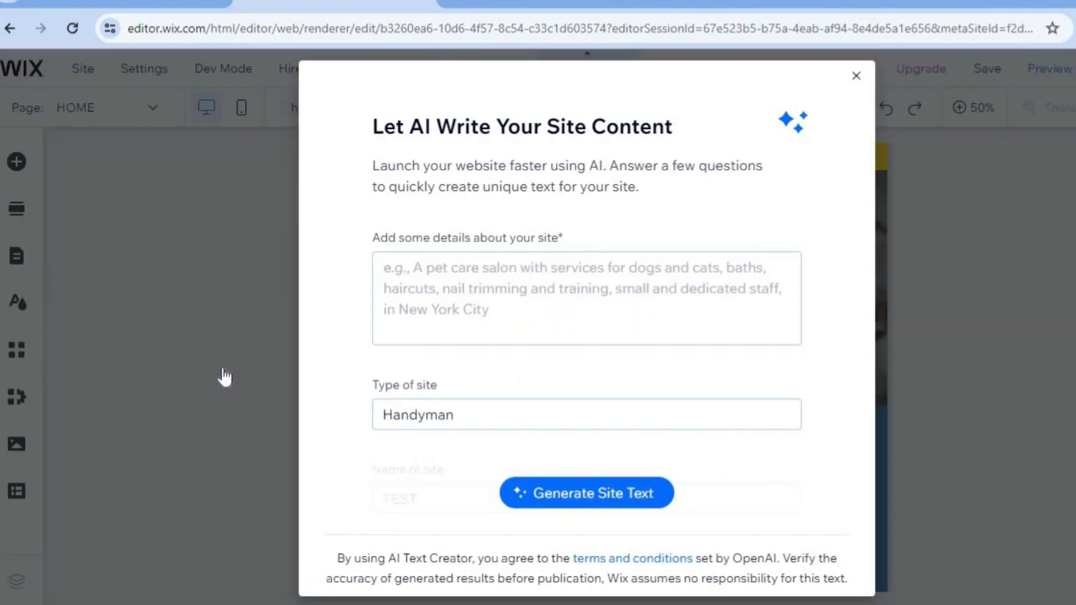
Close the AI site content dialog without generating text.
click(513, 282)
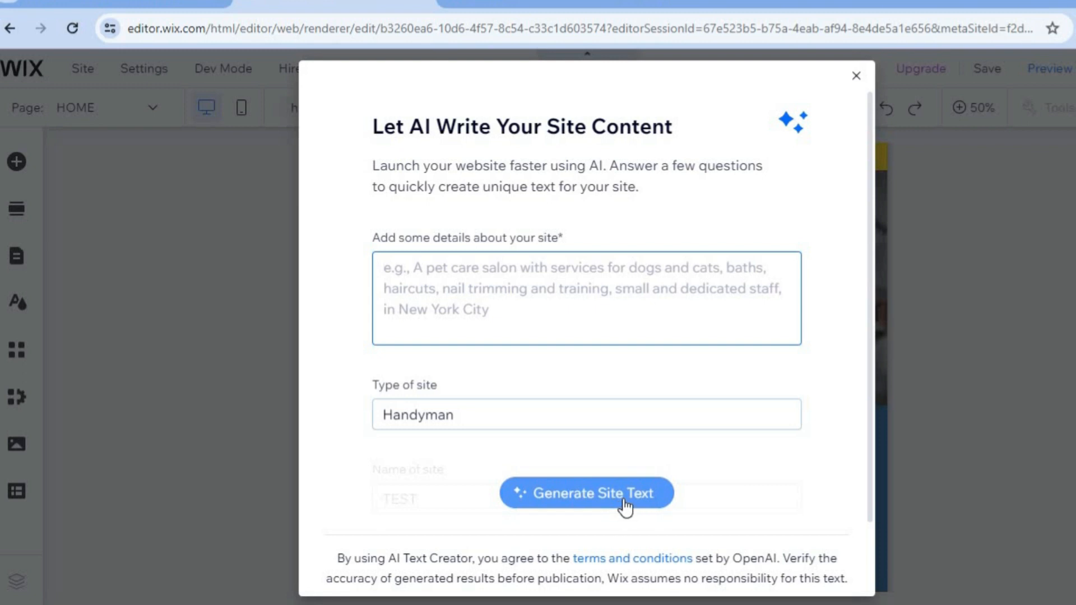
click(856, 76)
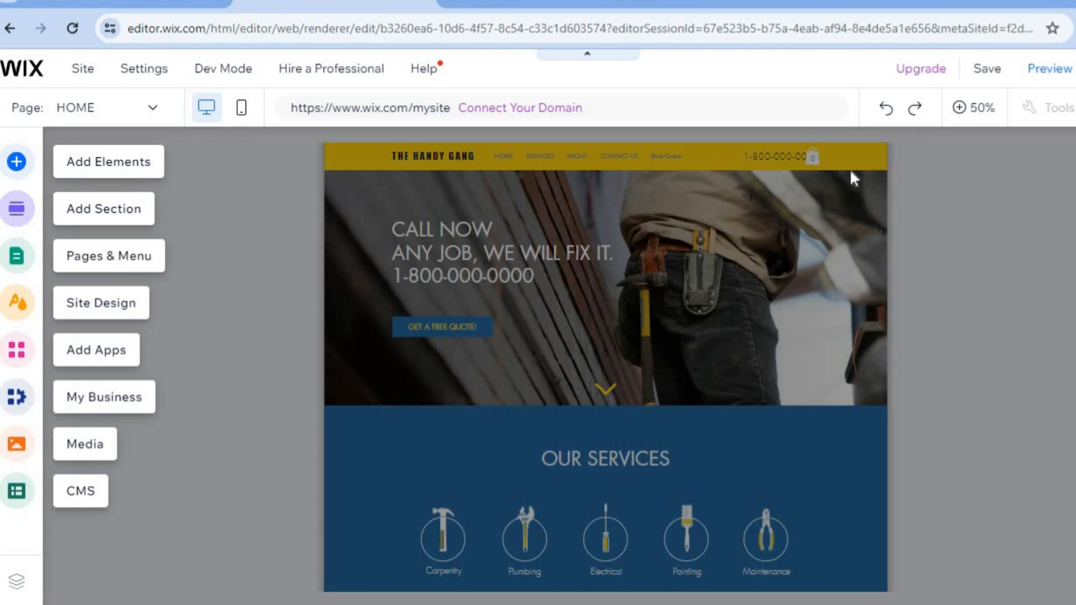
Zoom the editor to 100% and review the home page header, hero and services section.
click(975, 113)
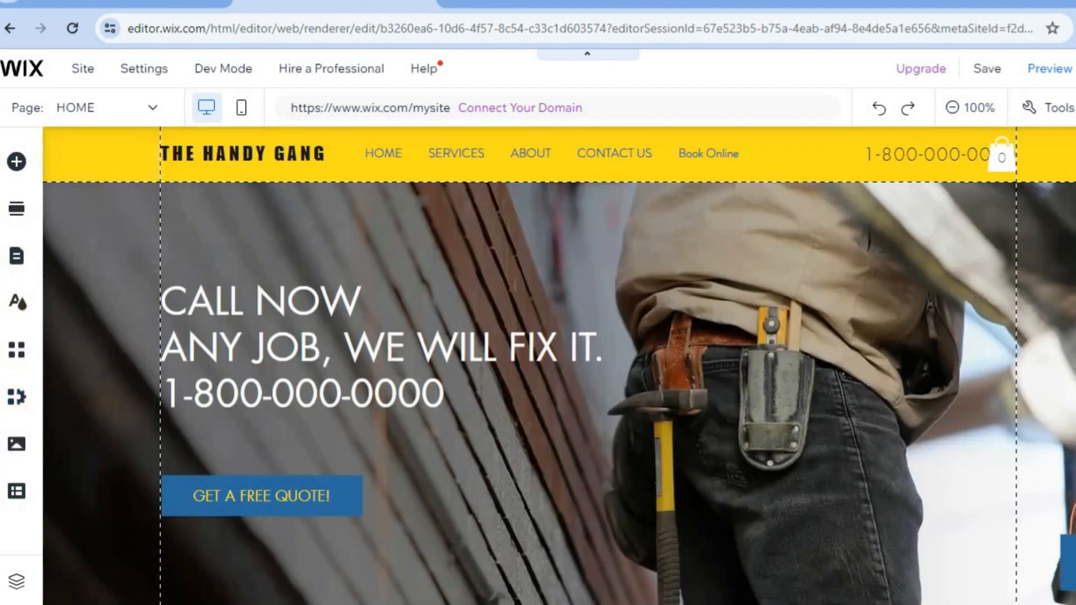
scroll(559, 365, down, 3)
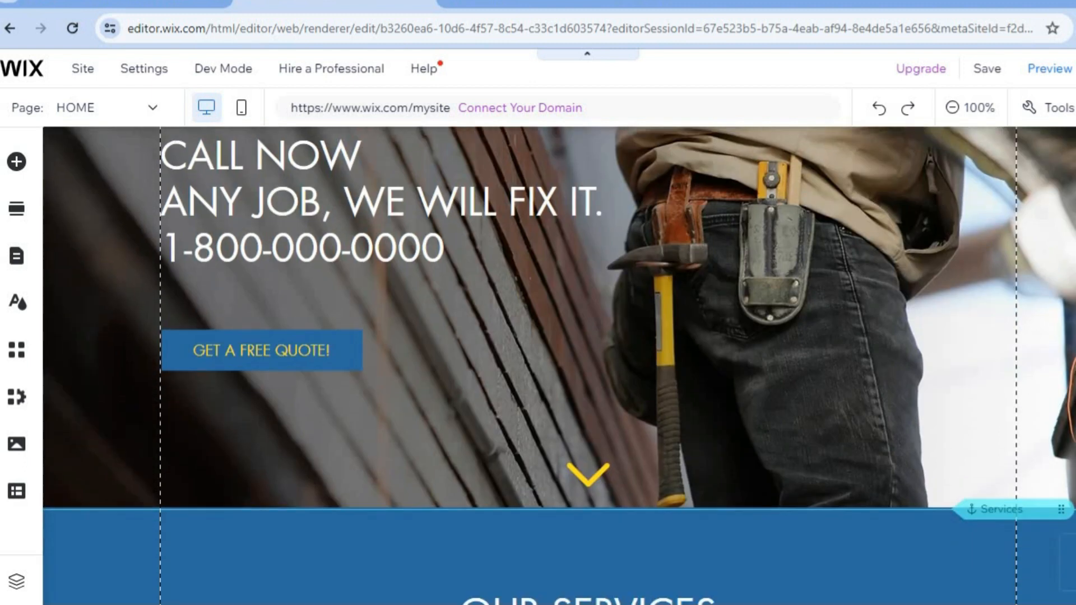
scroll(558, 366, down, 8)
scroll(559, 366, up, 12)
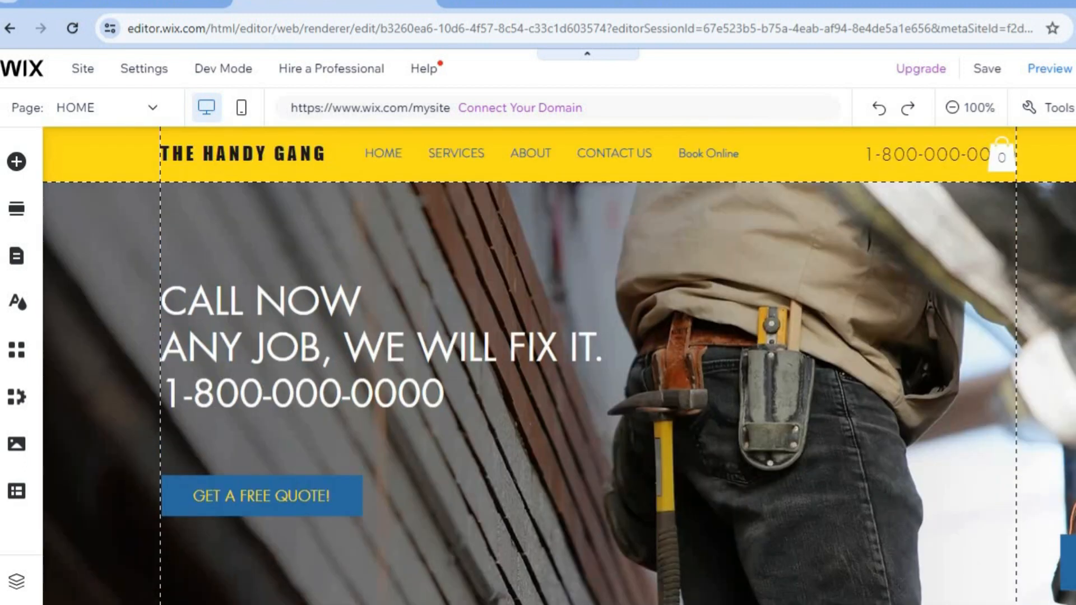
scroll(559, 365, down, 8)
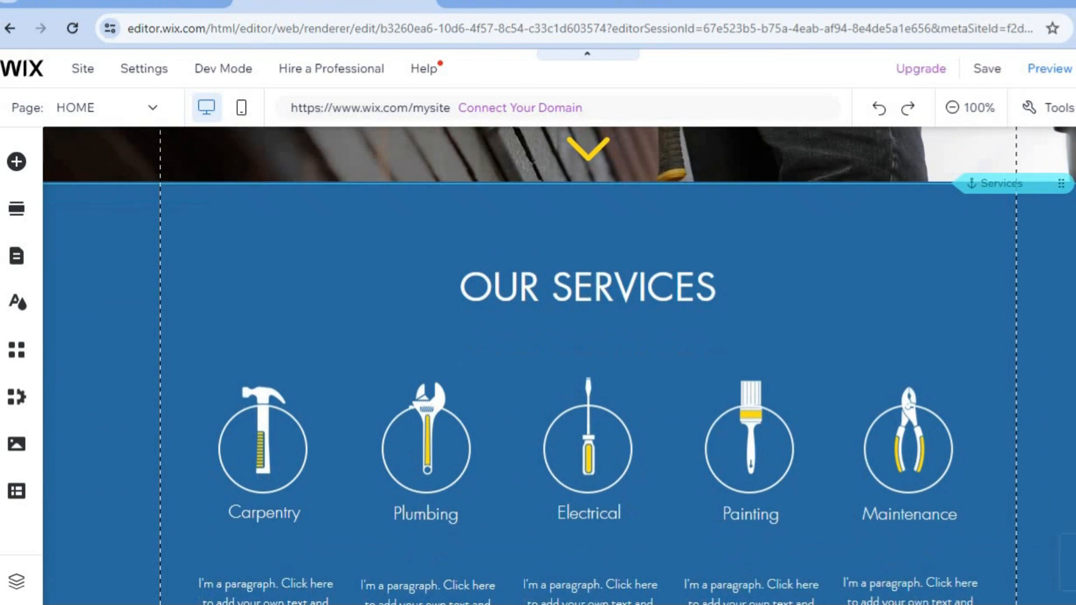
scroll(559, 365, down, 5)
scroll(559, 365, up, 13)
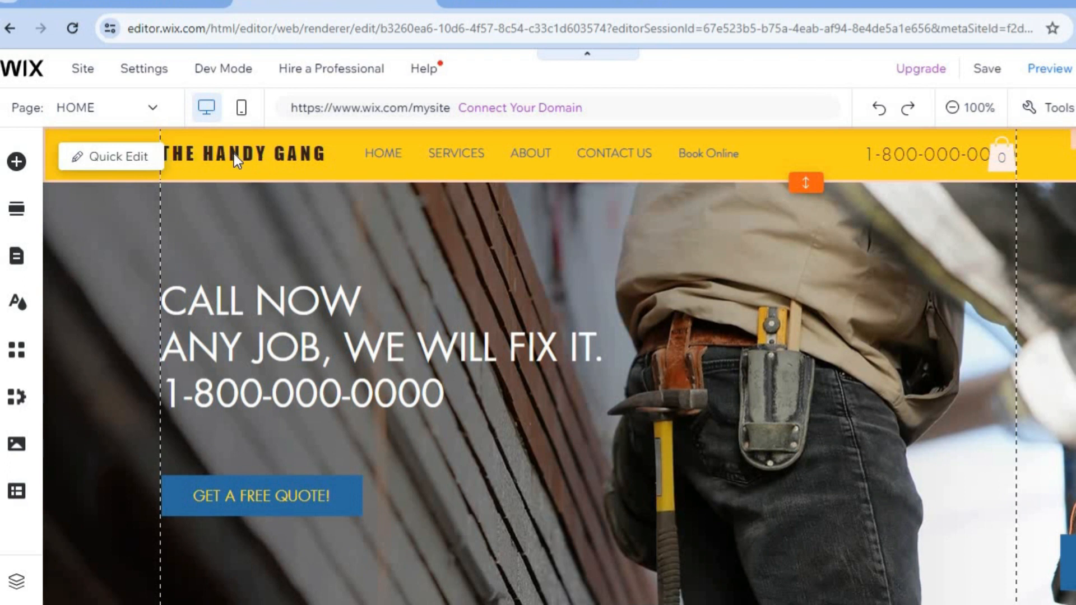
Open Quick Edit and inspect the welcome section's content fields and title text.
click(131, 161)
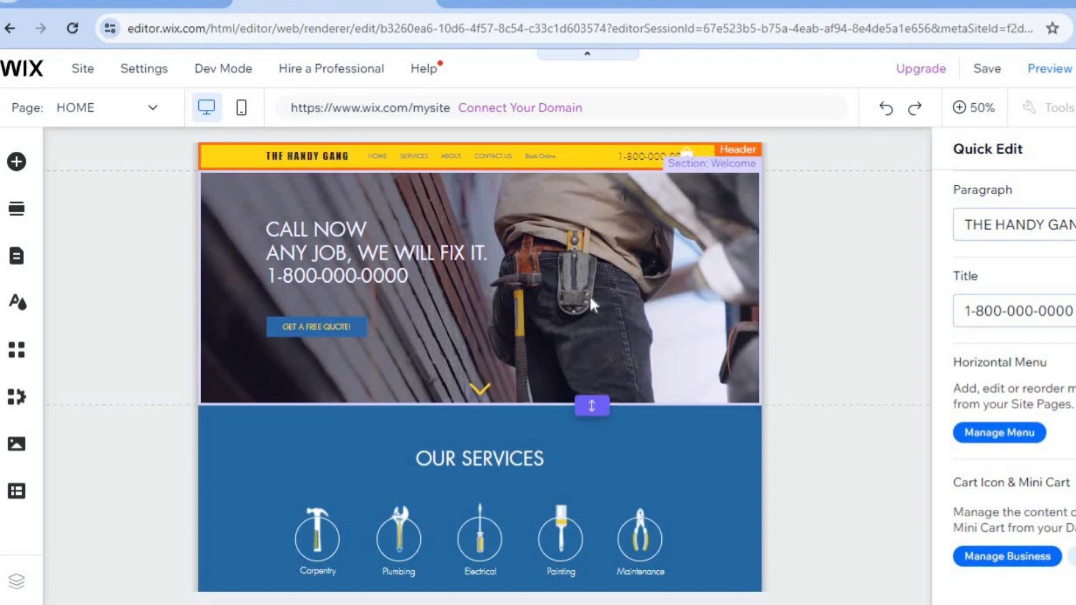
click(557, 287)
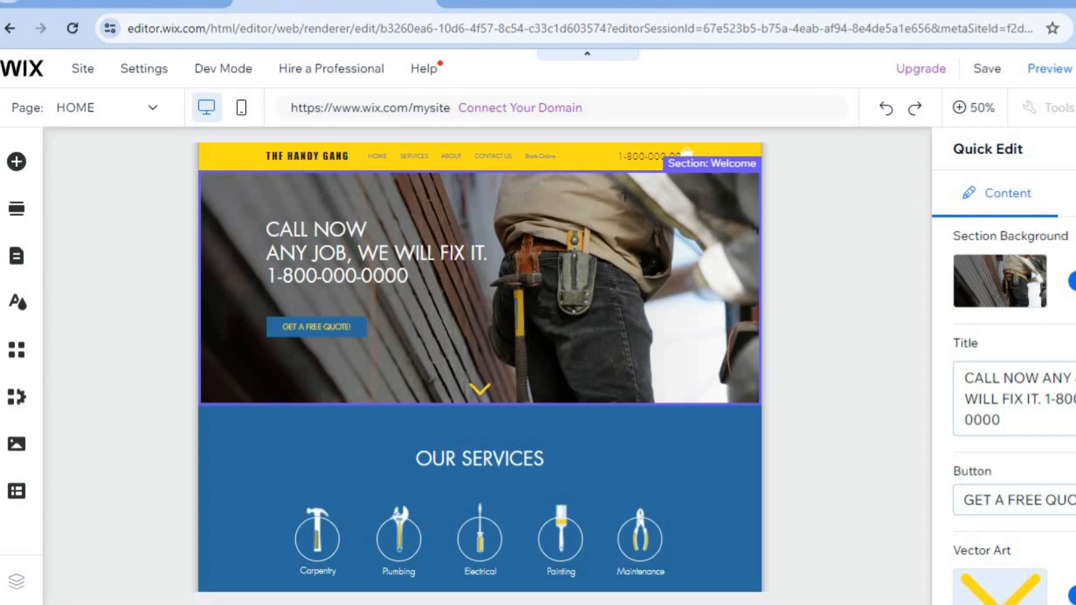
scroll(1008, 476, down, 1)
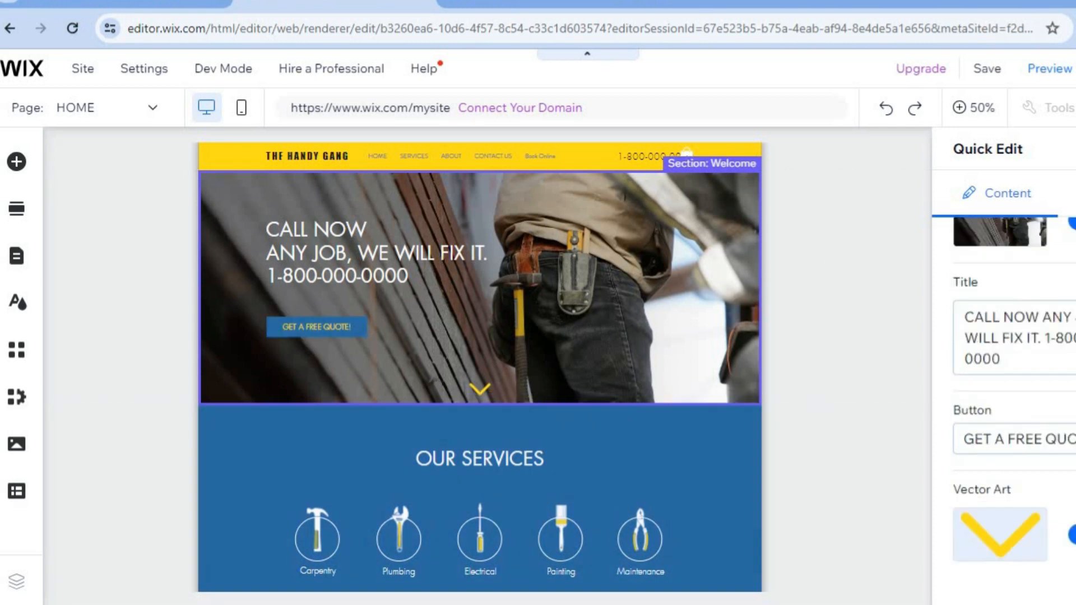
click(547, 345)
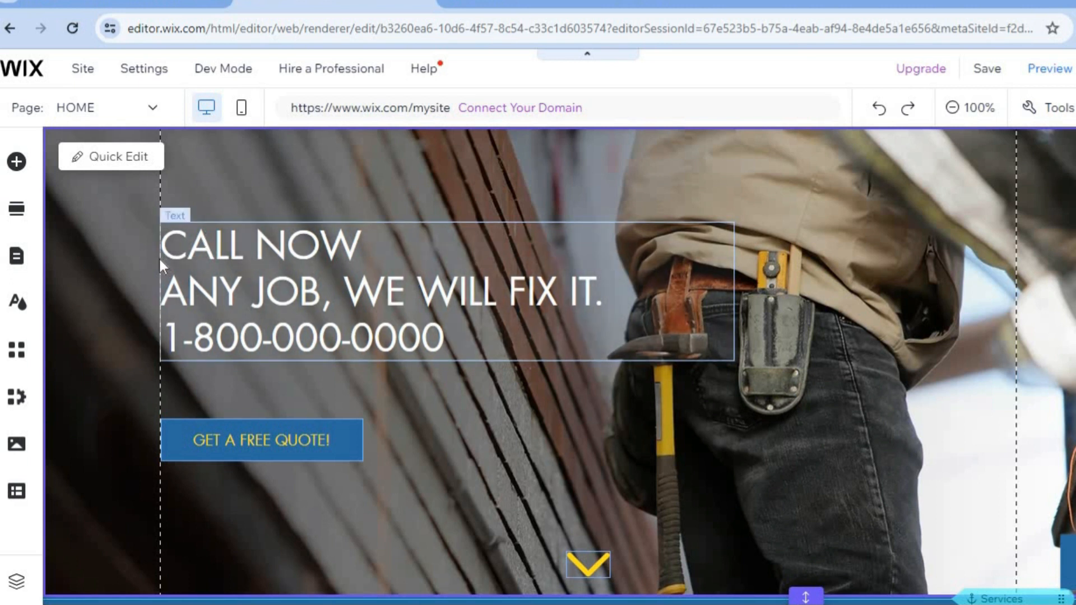
Open Add Elements and browse the Titles, Image and Decorative categories.
click(18, 172)
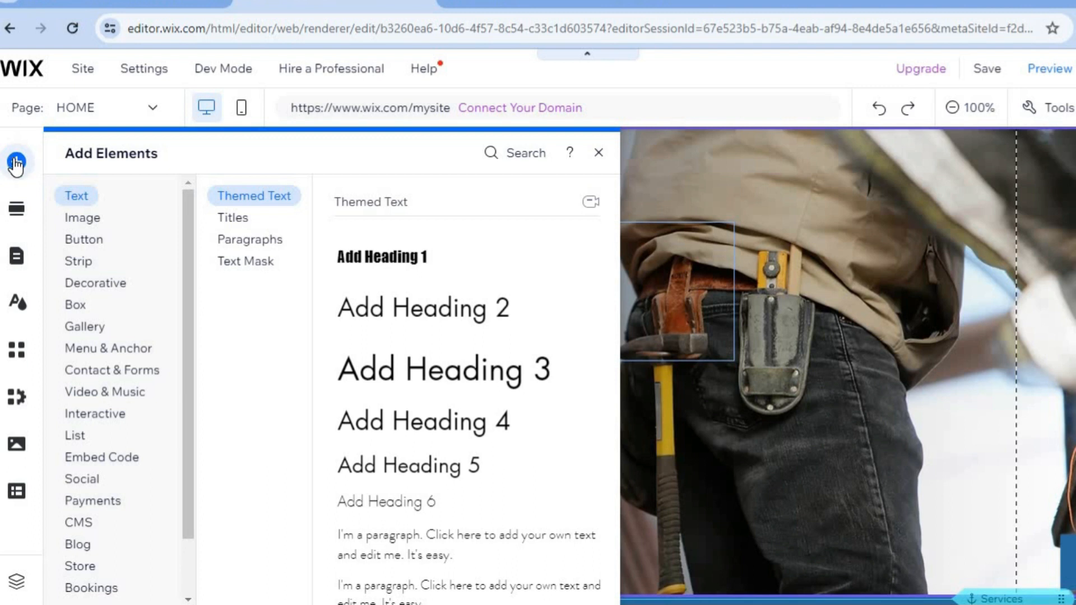
click(237, 217)
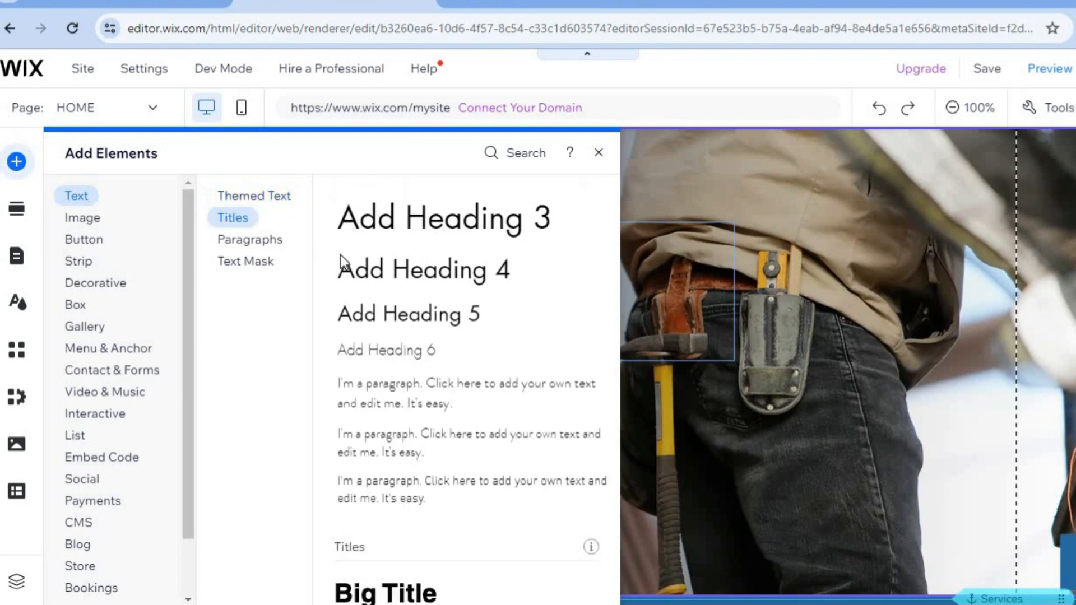
click(100, 228)
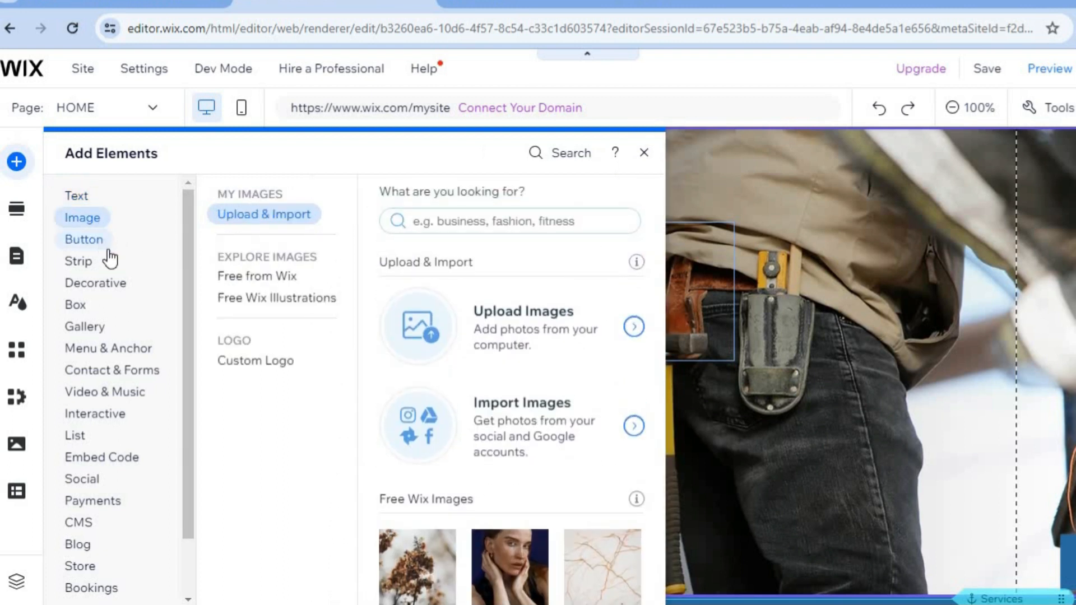
click(115, 288)
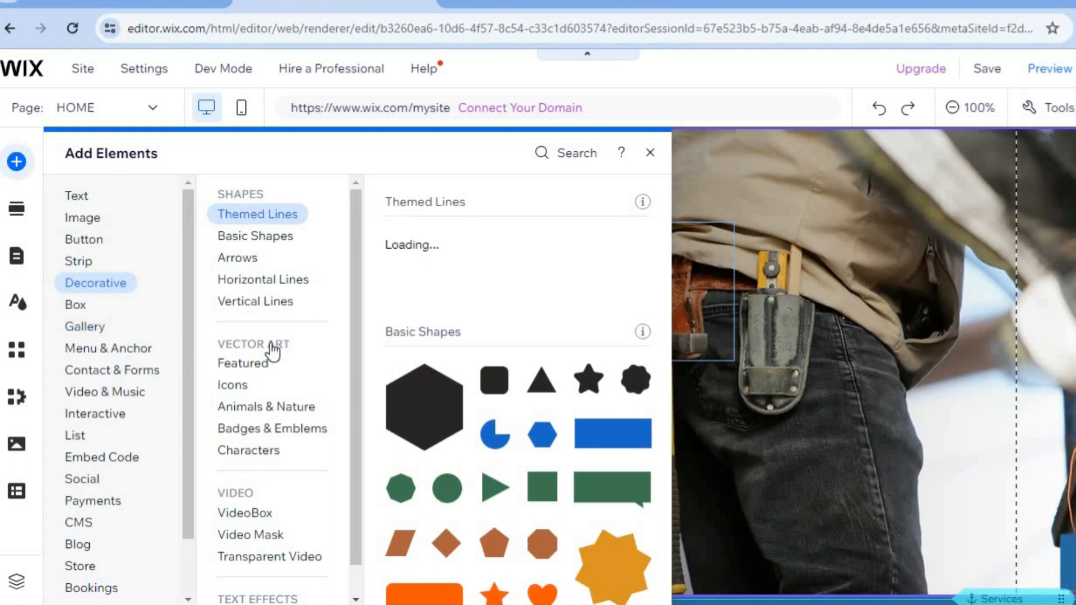
Open the Our Services page and review its carpentry, plumbing and electrical service blocks.
click(230, 237)
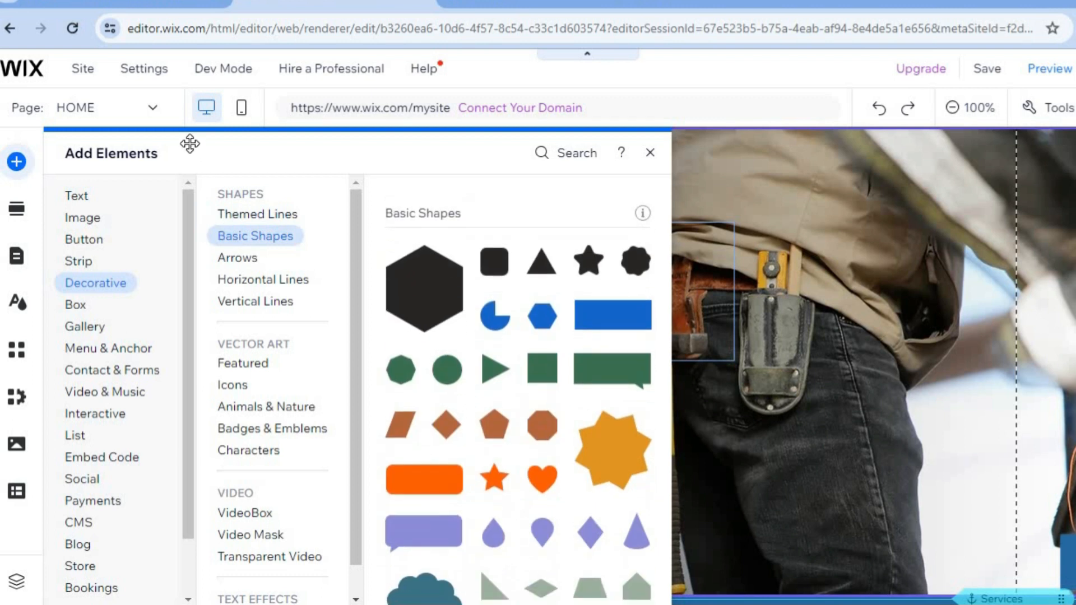
click(160, 116)
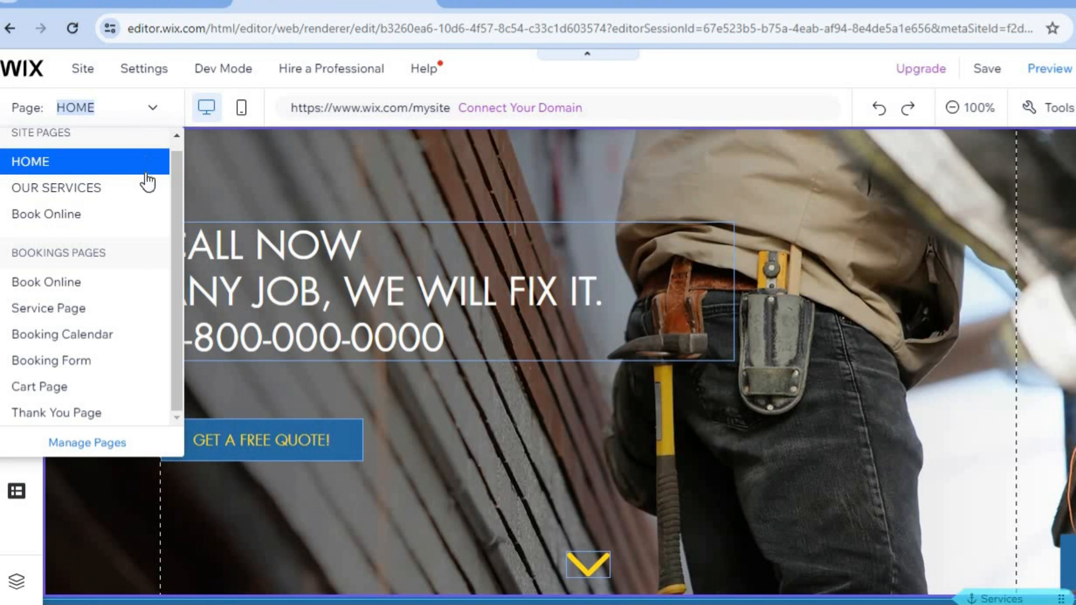
click(115, 189)
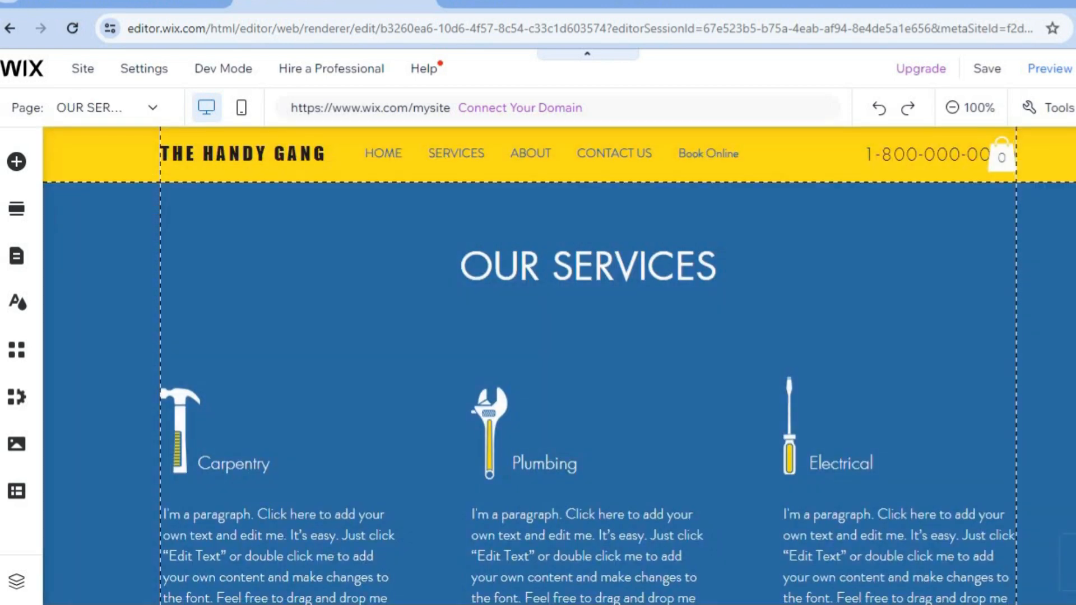
scroll(538, 364, down, 10)
scroll(538, 364, up, 8)
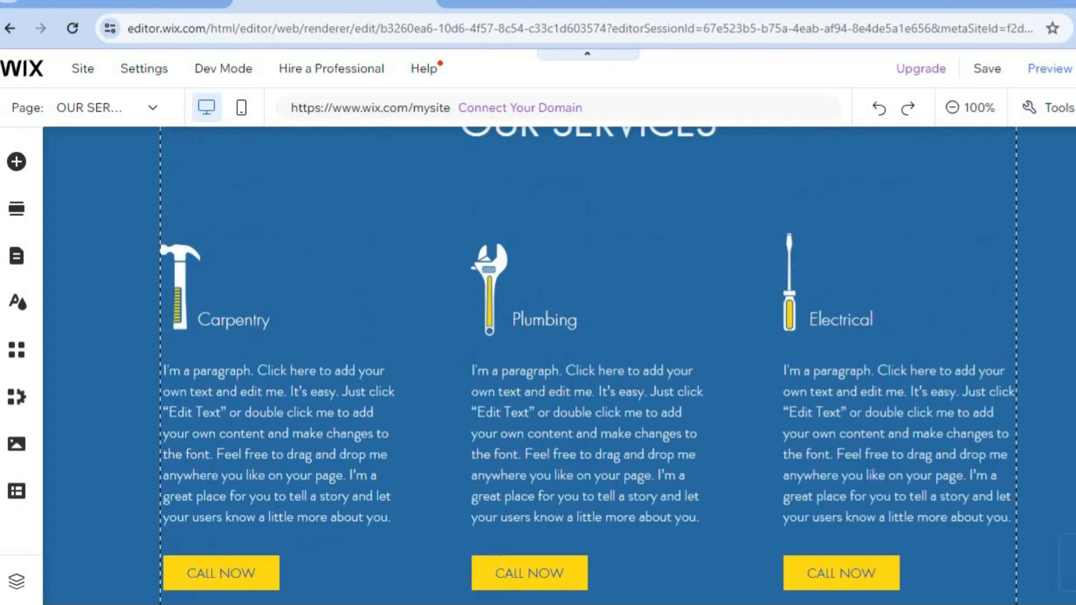
scroll(538, 365, up, 3)
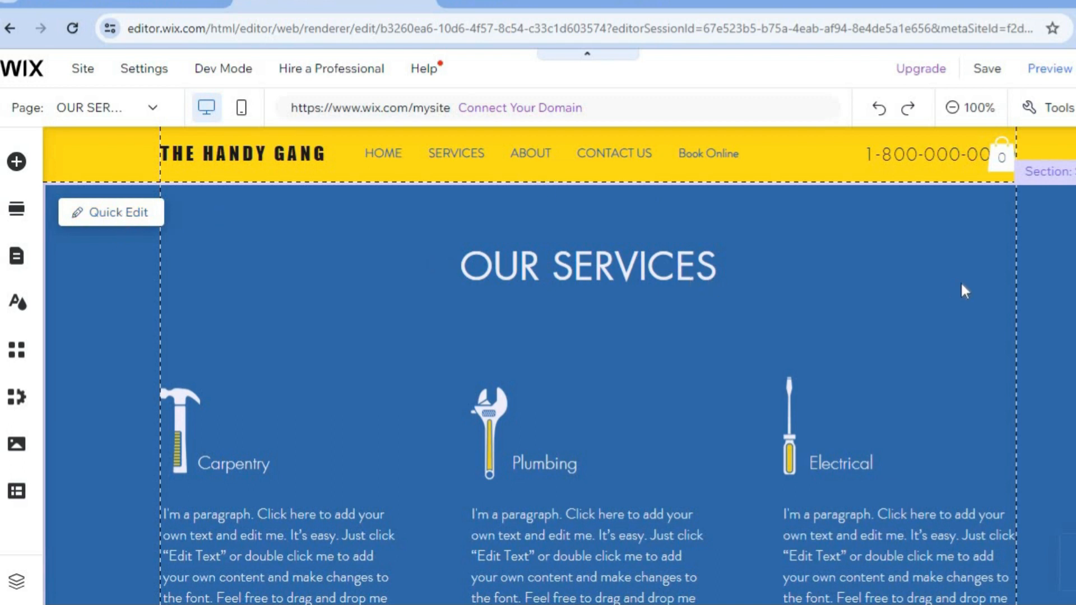
Preview the site and navigate back to the home page through the site logo.
mouse_move(990, 73)
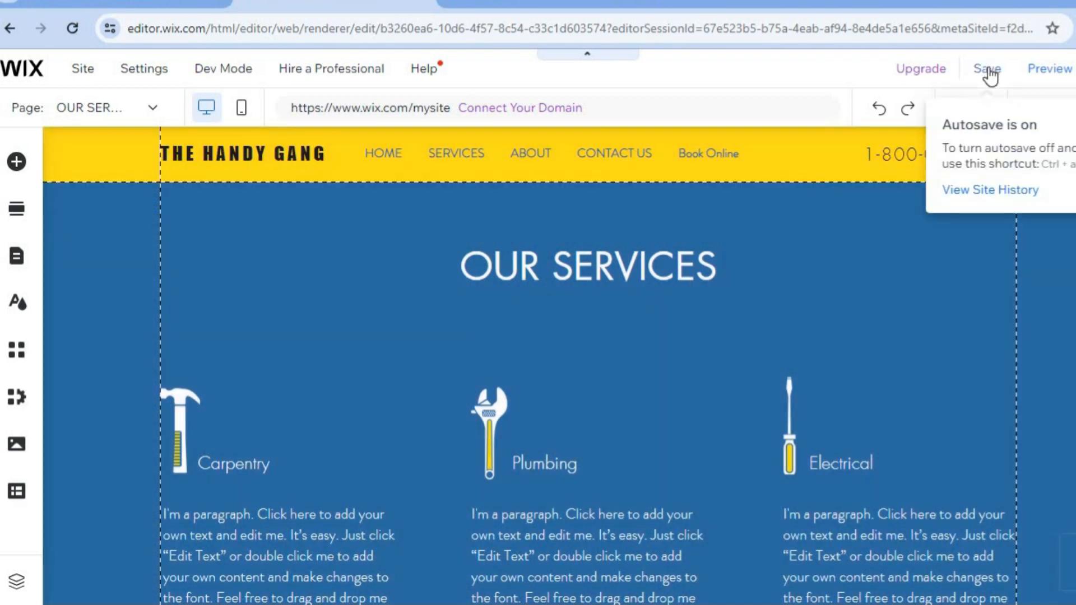
click(1051, 71)
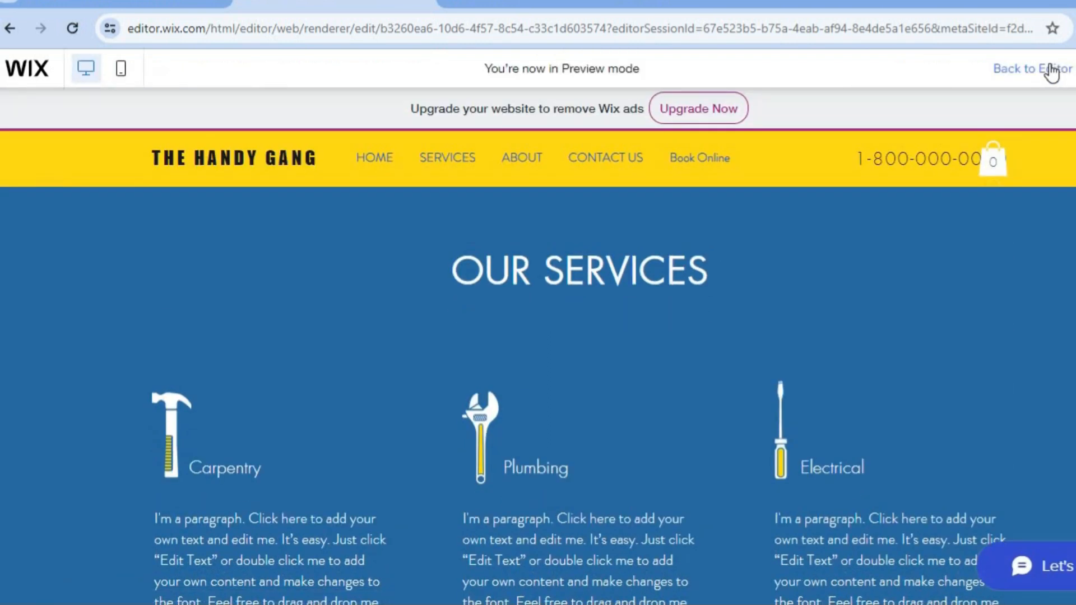
click(282, 160)
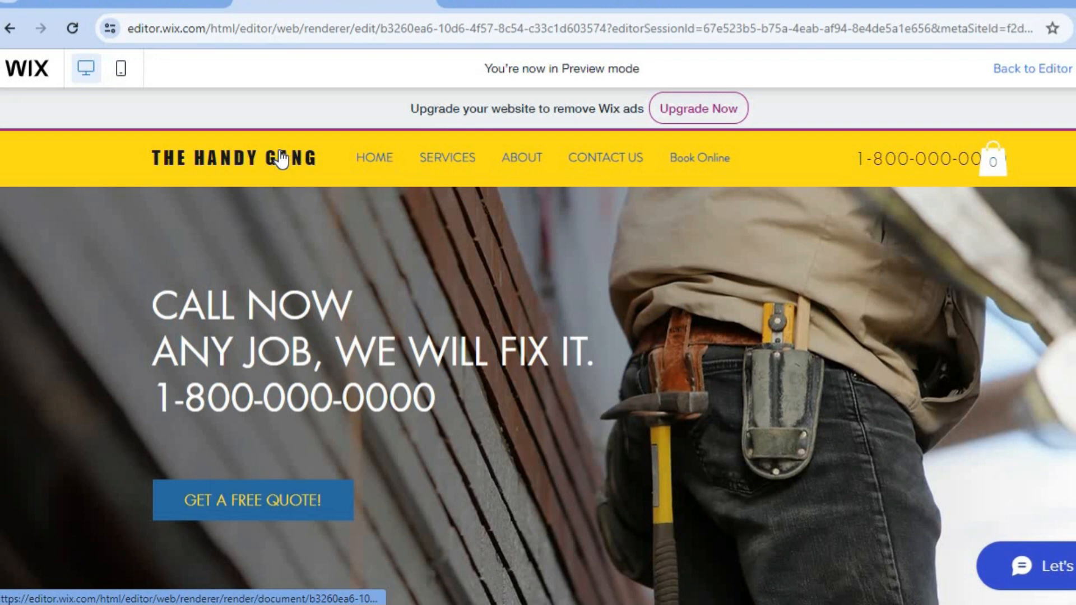